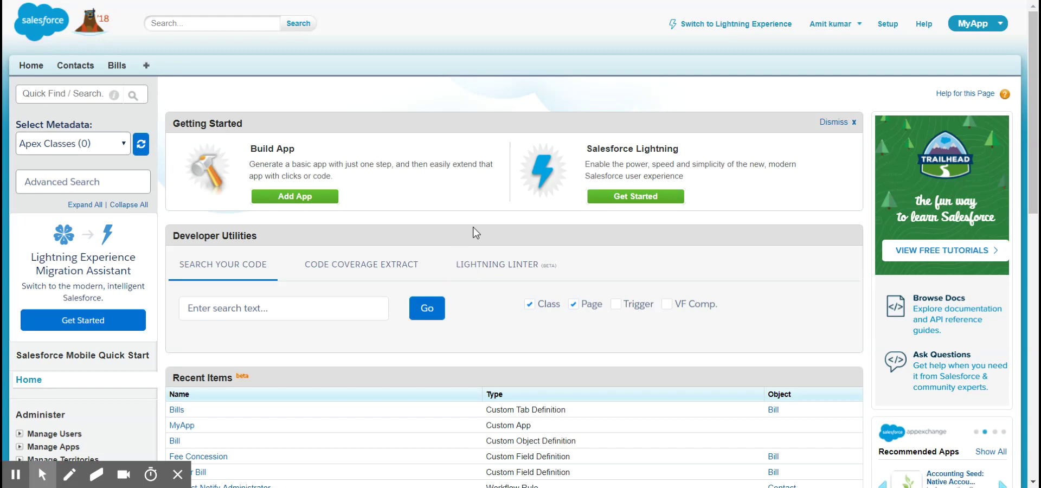
Display the list of all Bill records.
click(117, 68)
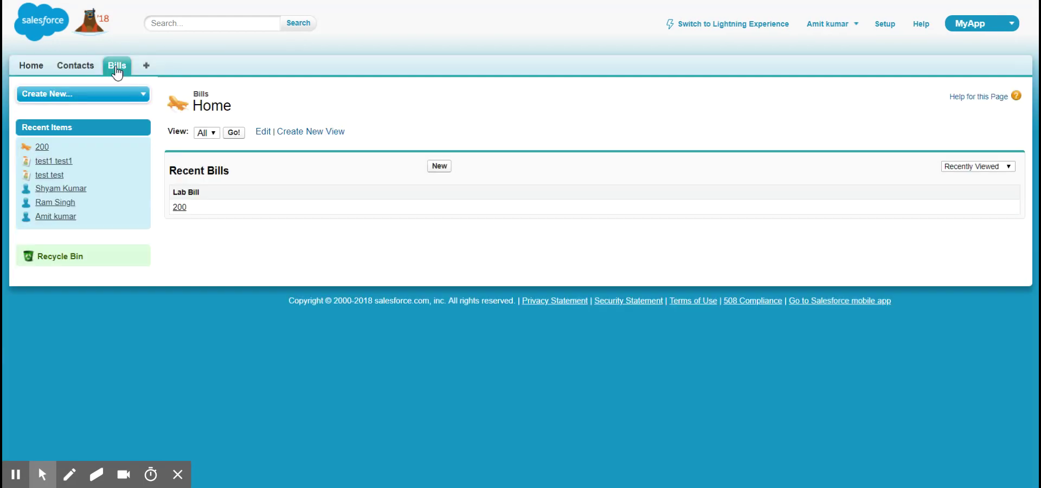
click(233, 132)
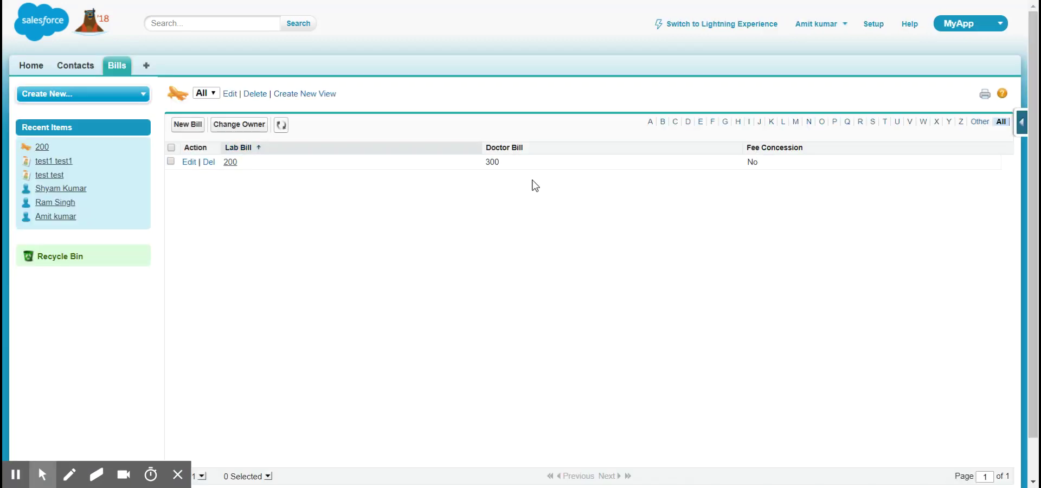
click(755, 194)
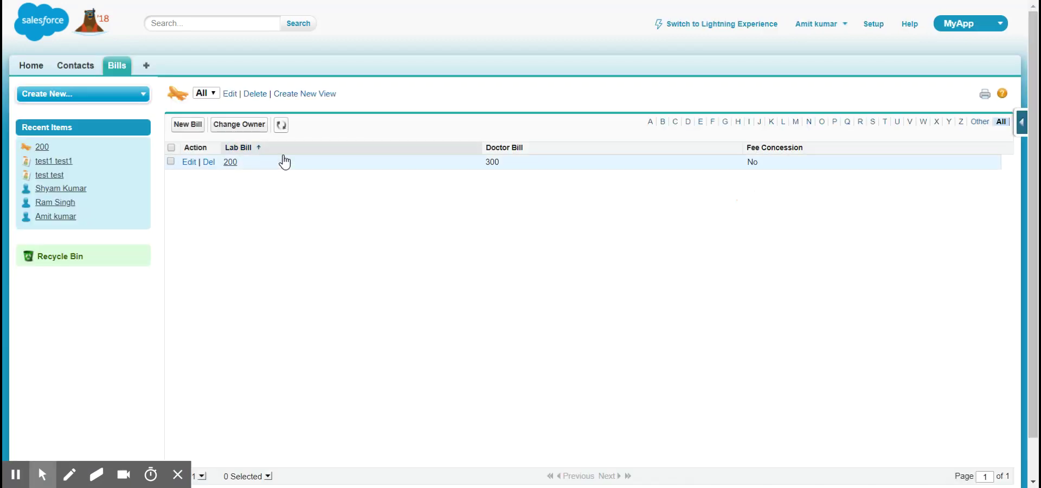
click(187, 127)
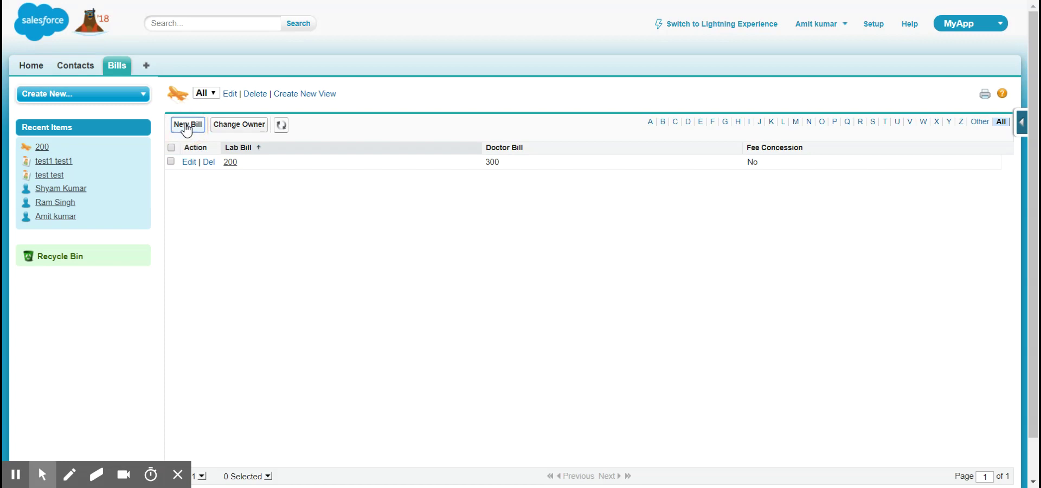
click(558, 196)
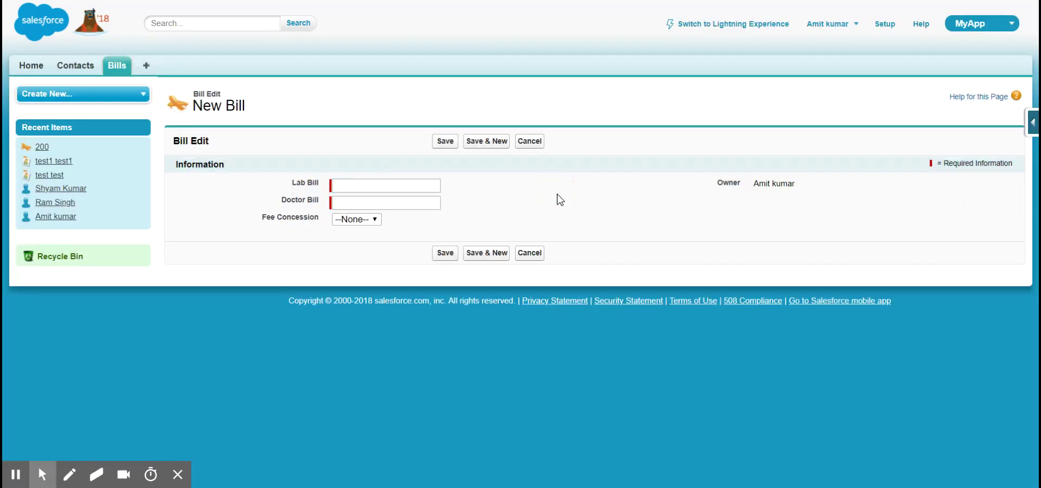
click(411, 185)
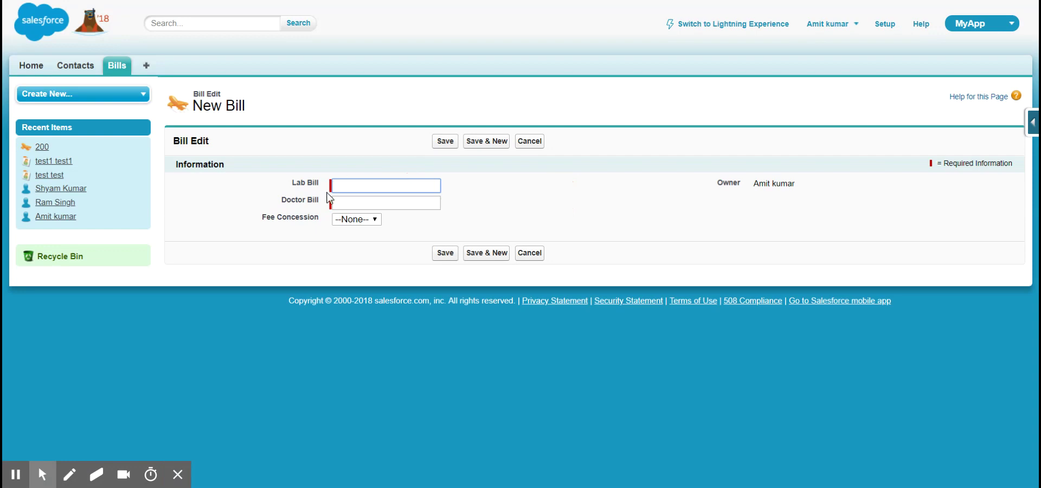
key(Tab)
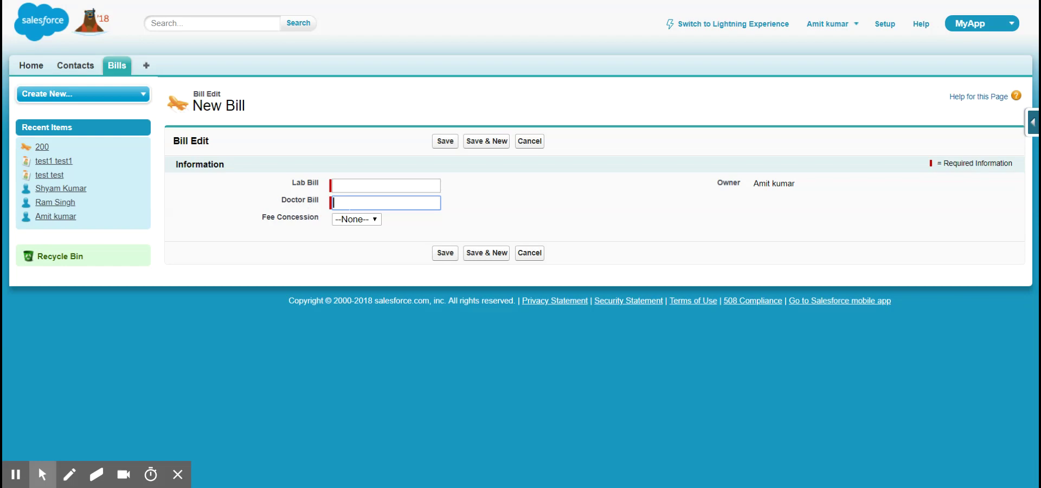
click(362, 205)
text(400)
key(BackSpace)
key(BackSpace)
key(BackSpace)
Find Approval Processes in Setup and choose Bill as the object whose approval processes are managed.
click(885, 25)
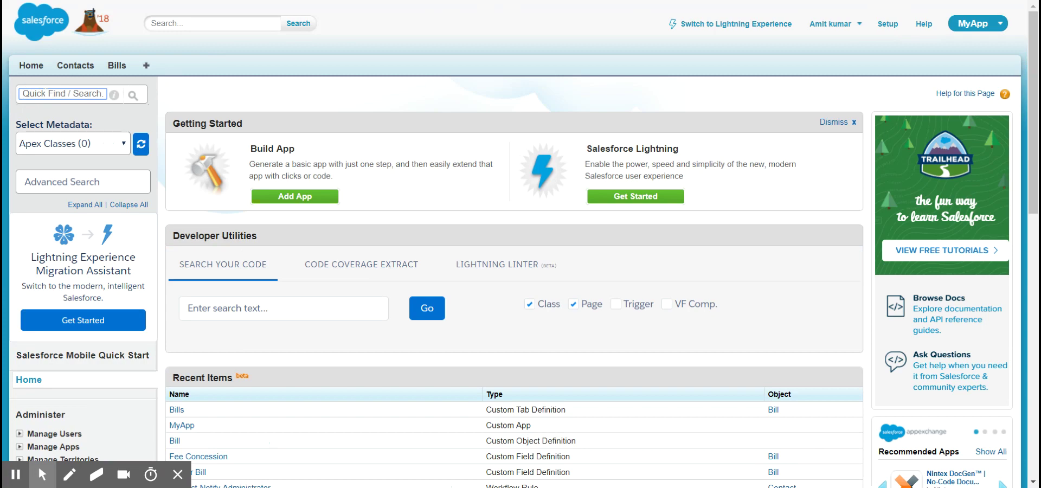
text(approval)
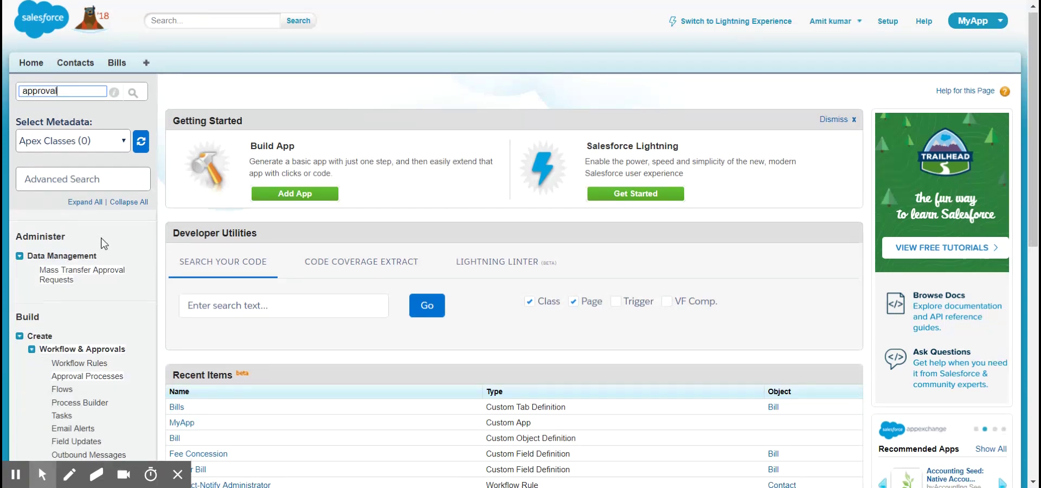
scroll(88, 263, down, 3)
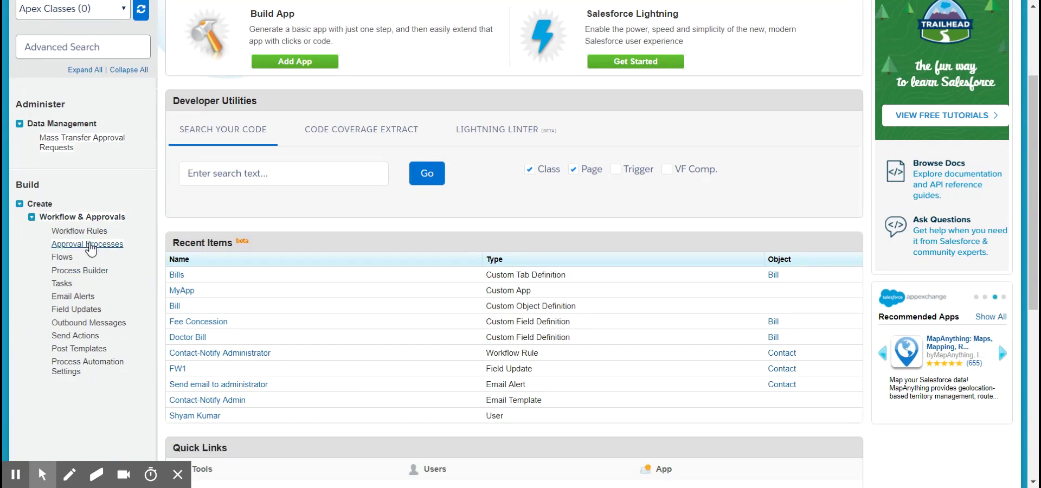
click(89, 246)
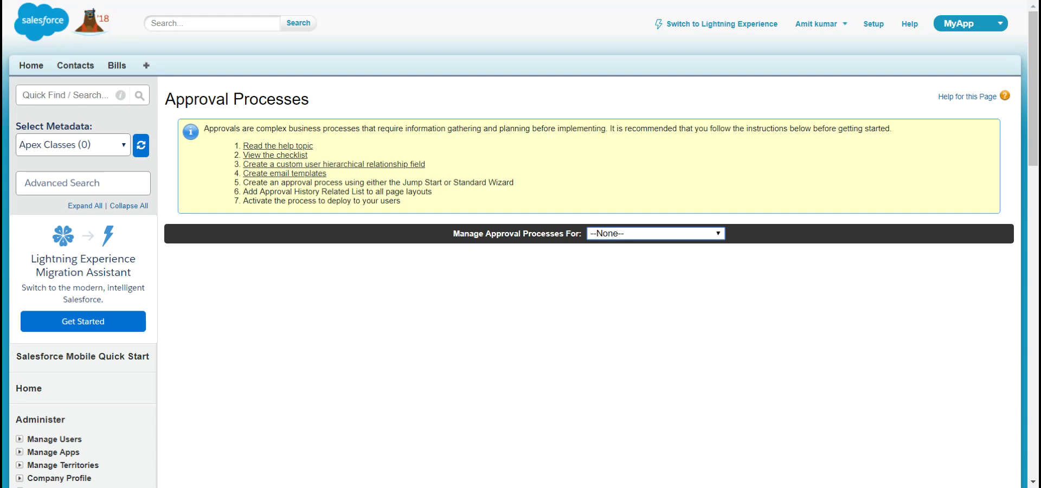
click(613, 289)
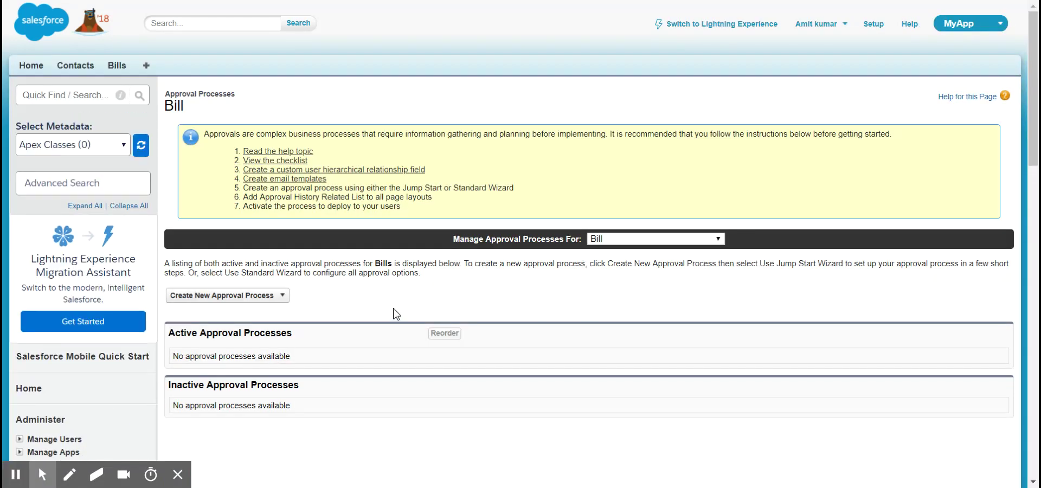
Start a new approval process with the Standard Setup Wizard and name it Bill Approval Process.
click(254, 297)
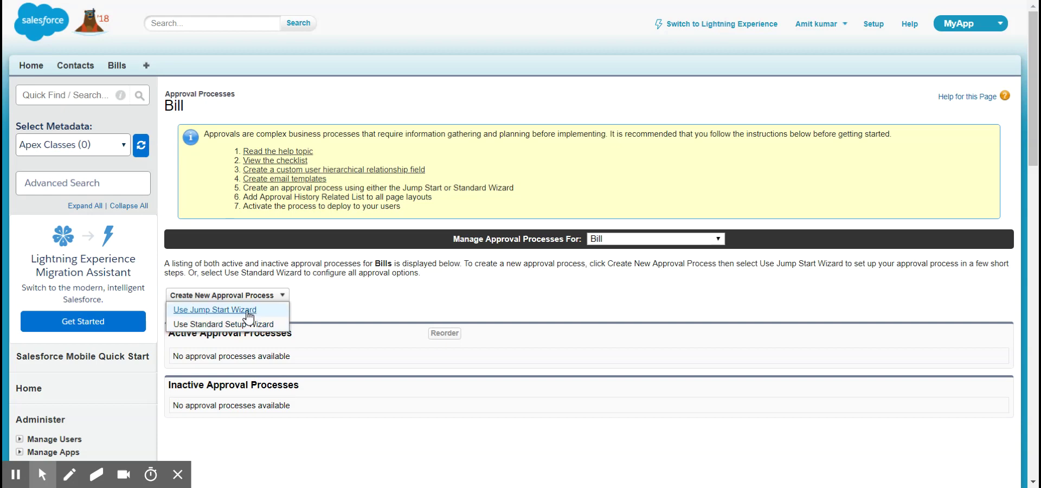
click(267, 325)
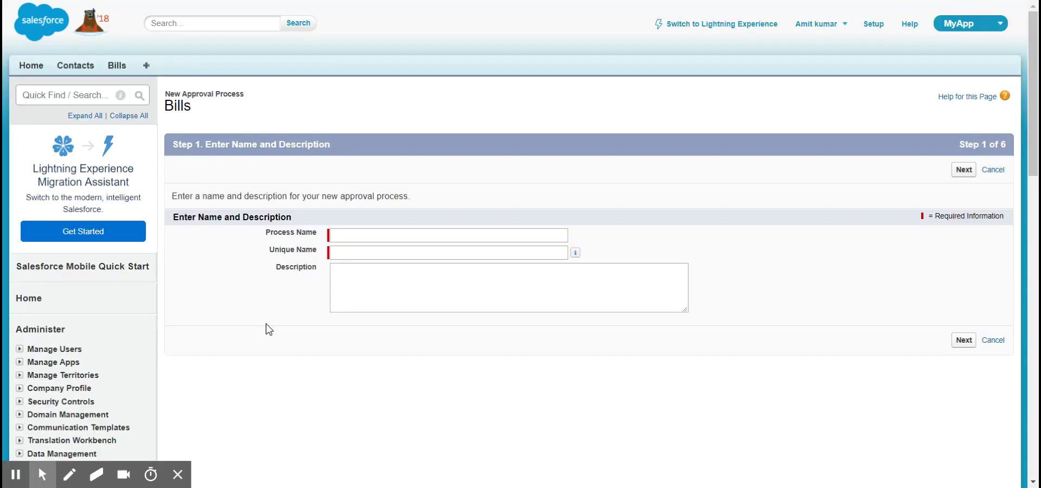
click(372, 235)
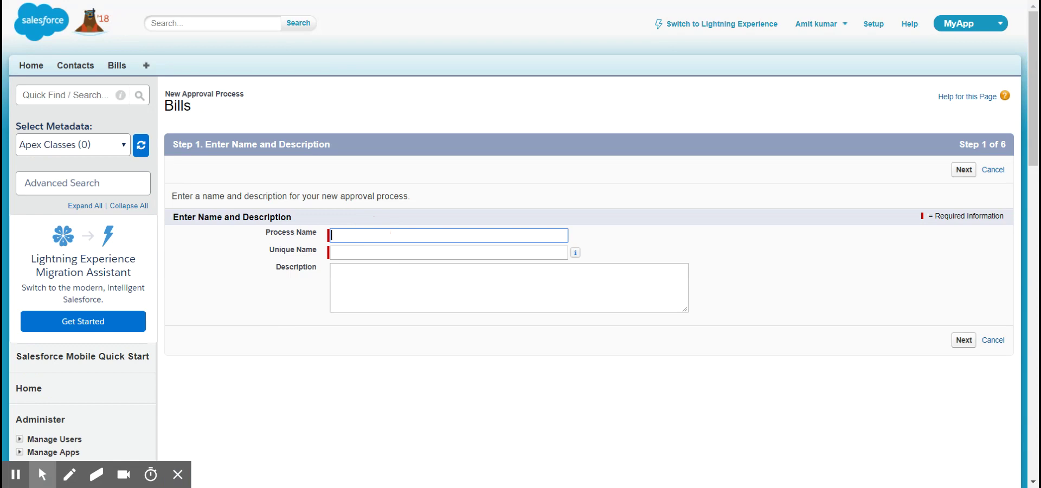
text(Bill Approval Process)
key(Tab)
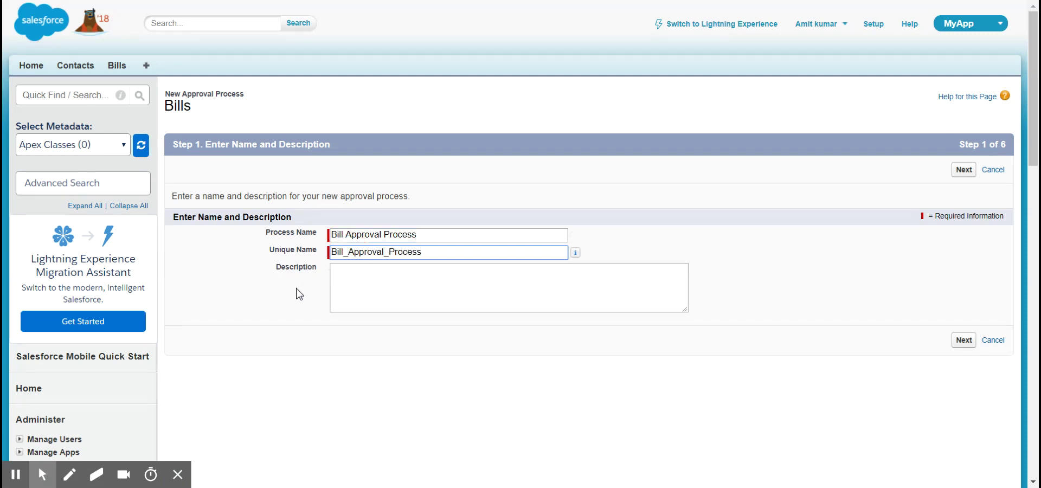
key(Tab)
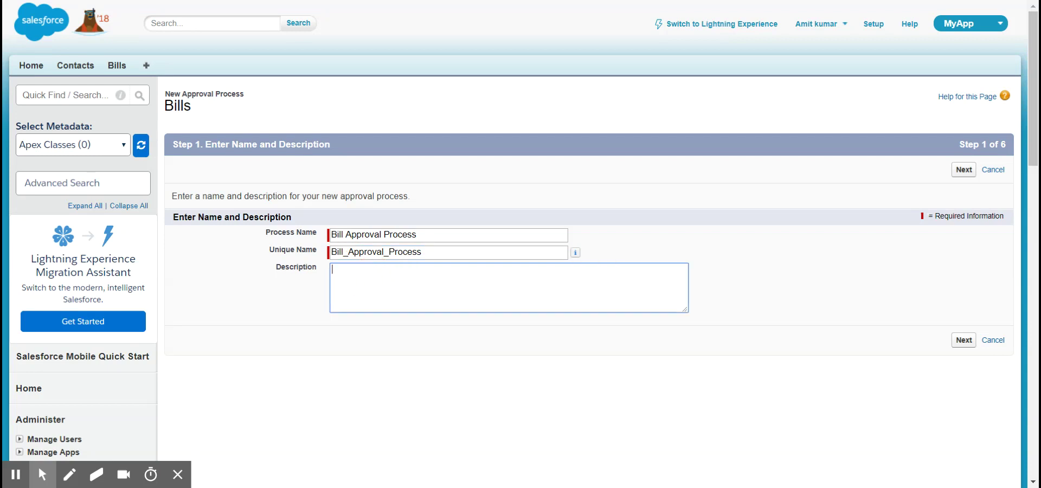
Copy the process name into the description and proceed to the entry criteria.
drag(416, 234, 304, 214)
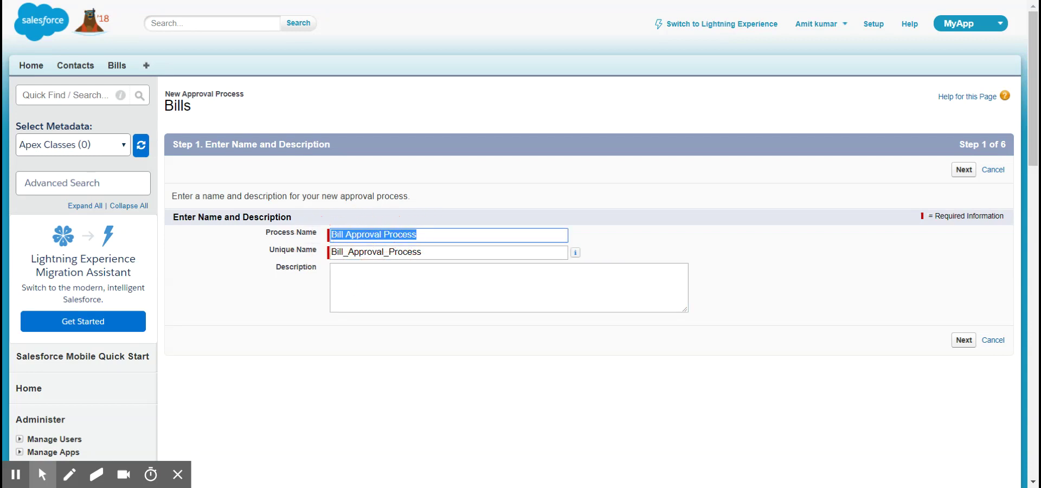
key(ctrl+c)
key(Tab)
key(Tab)
key(ctrl+v)
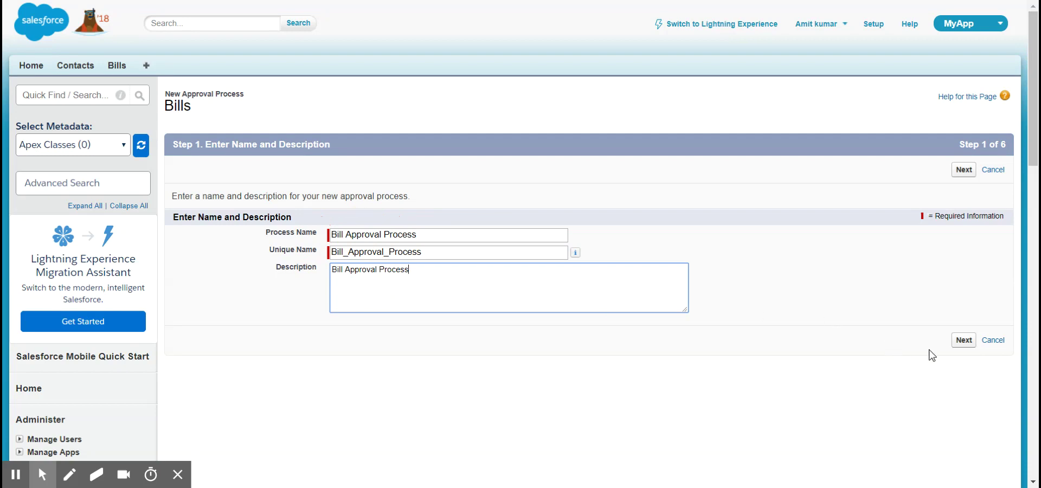
click(963, 342)
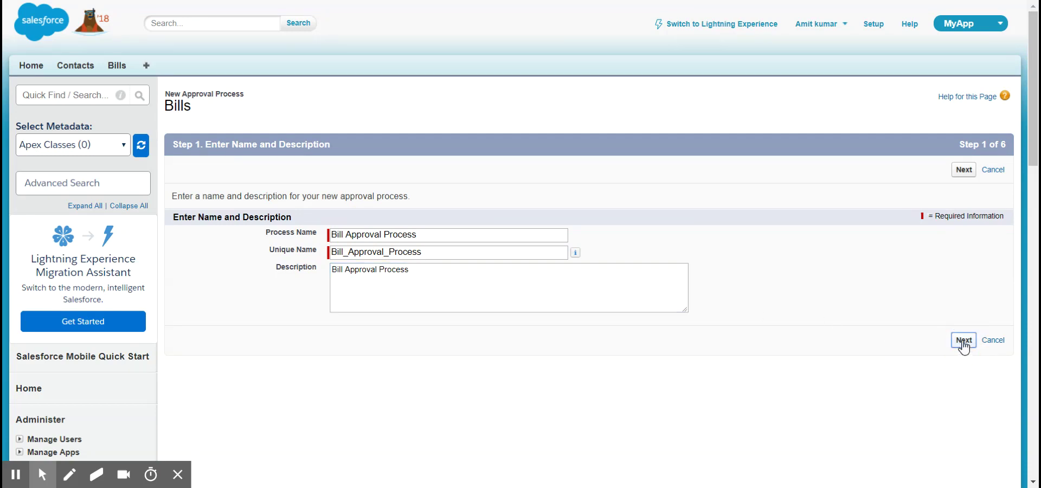
Set the first entry criterion to Bill: Doctor Bill less than 400.
scroll(509, 233, down, 3)
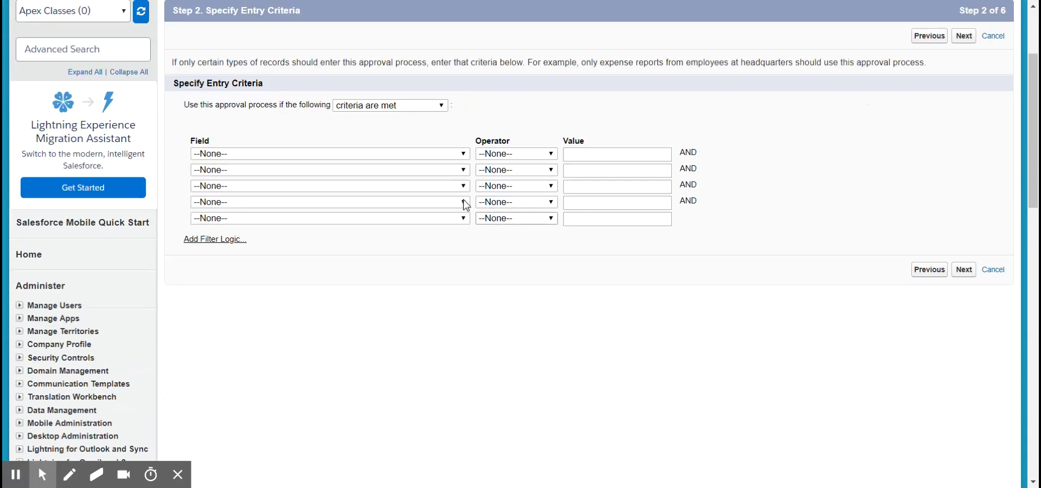
click(364, 110)
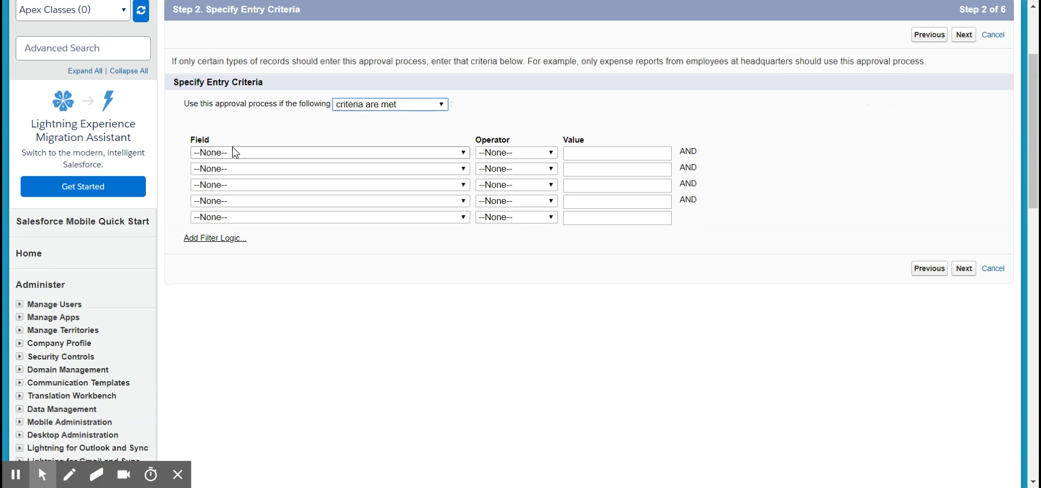
click(309, 131)
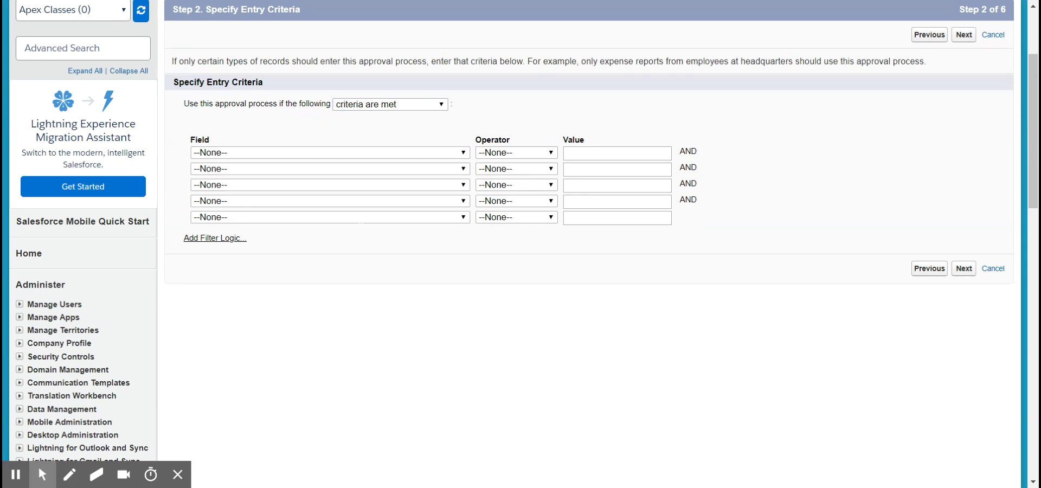
click(229, 156)
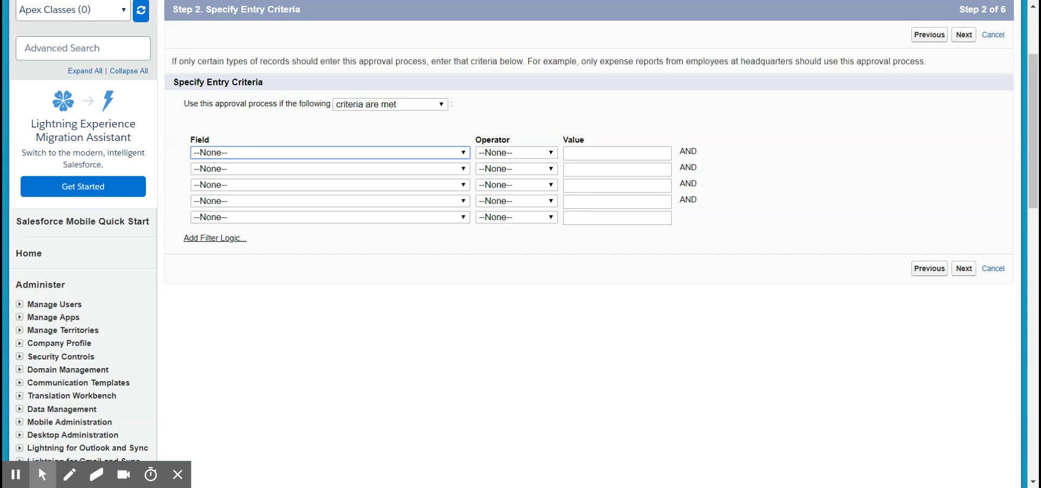
click(238, 201)
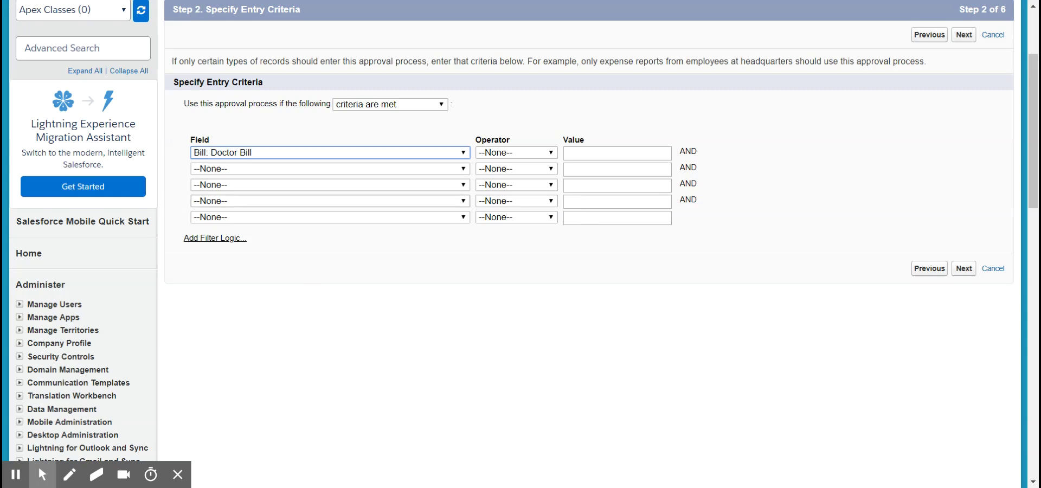
click(510, 154)
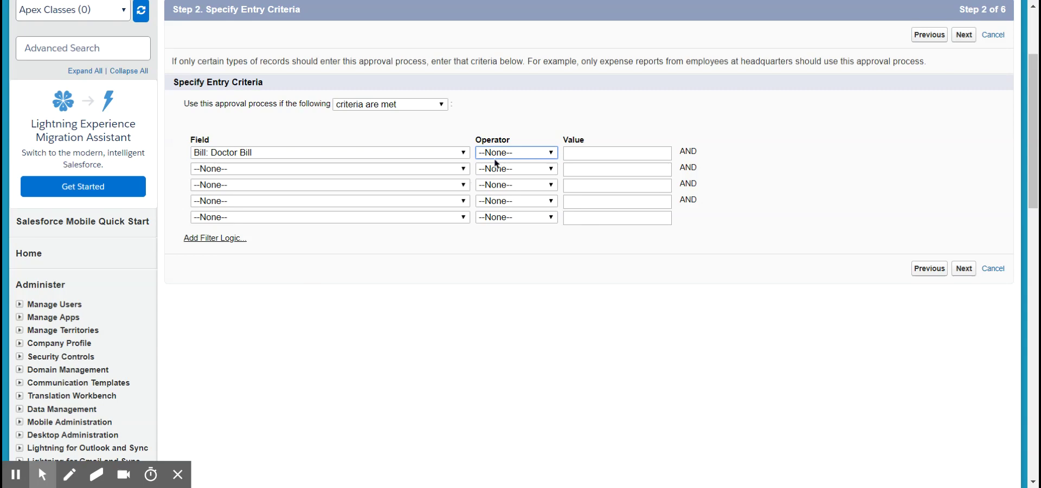
click(509, 232)
click(511, 152)
click(511, 153)
click(523, 196)
click(572, 152)
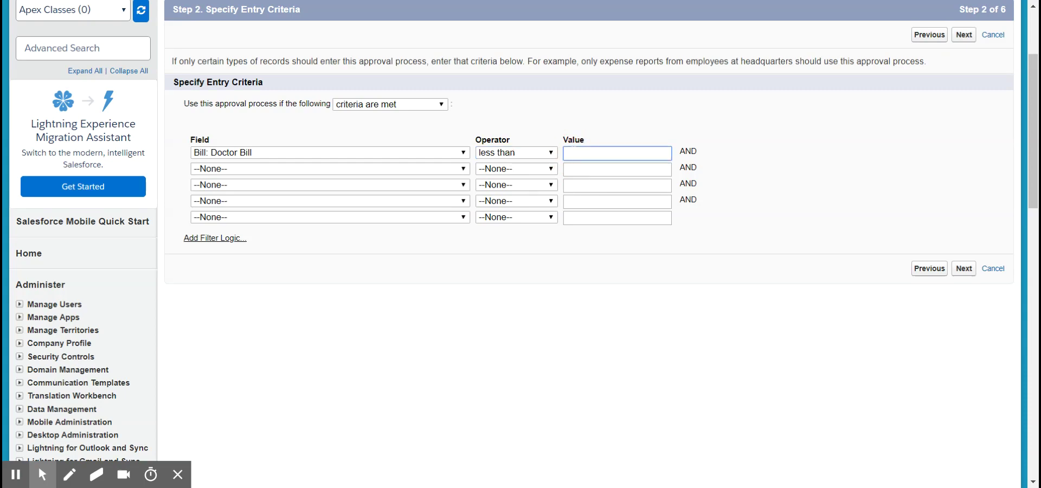
text(400)
click(402, 108)
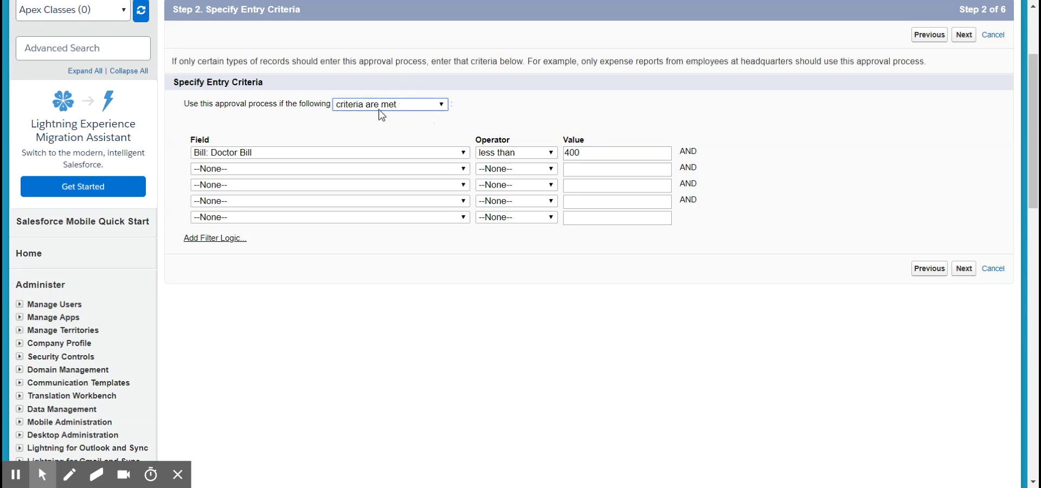
click(381, 115)
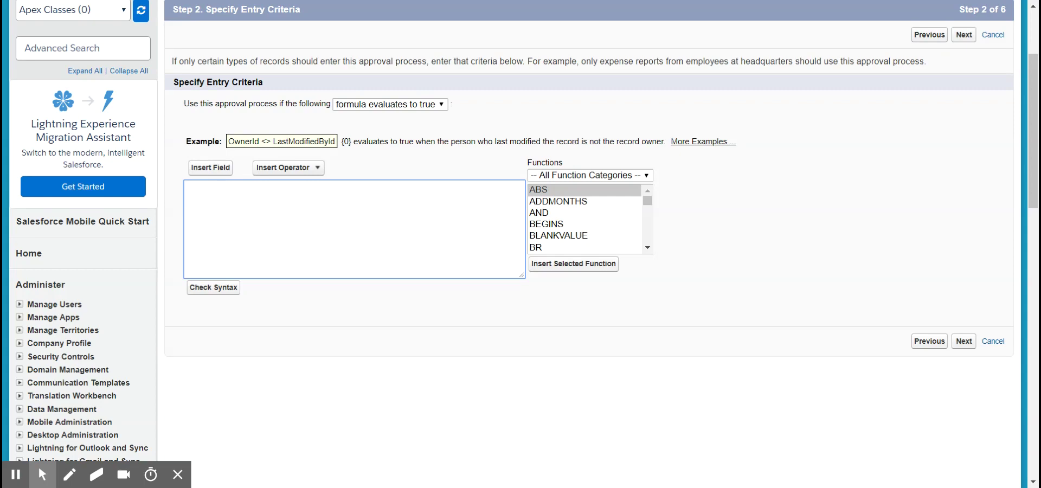
click(380, 108)
click(366, 119)
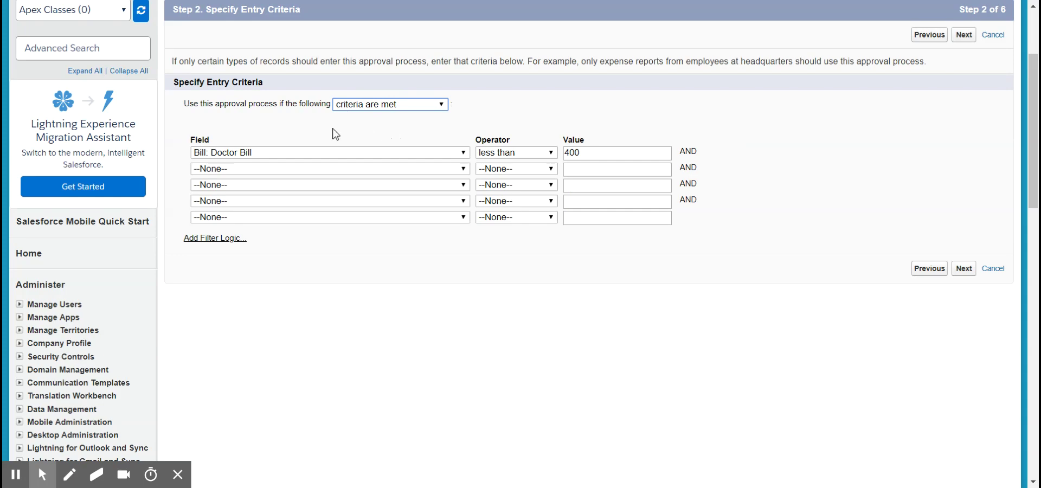
Accept the entry criteria and set Next Automated Approver Determined By to Manager, continuing to the notification templates.
click(963, 268)
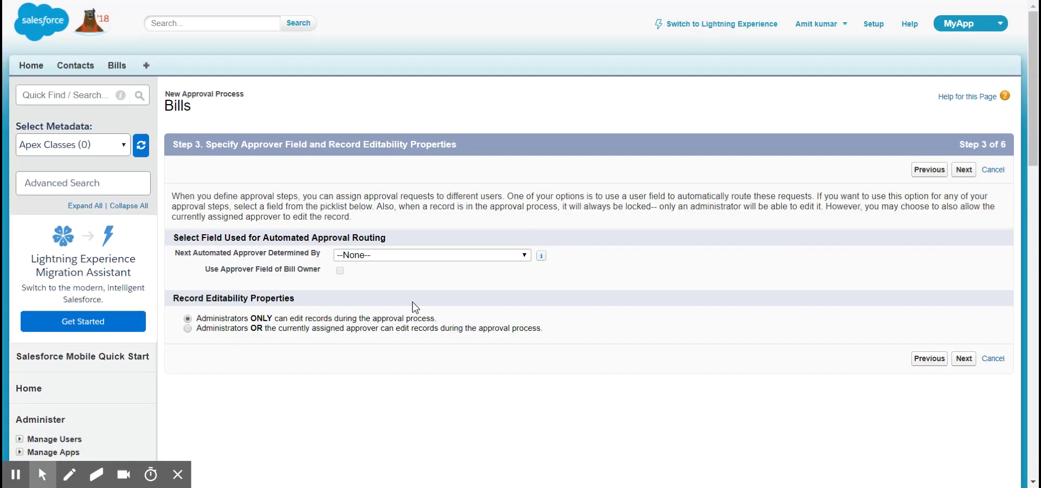
scroll(416, 306, down, 3)
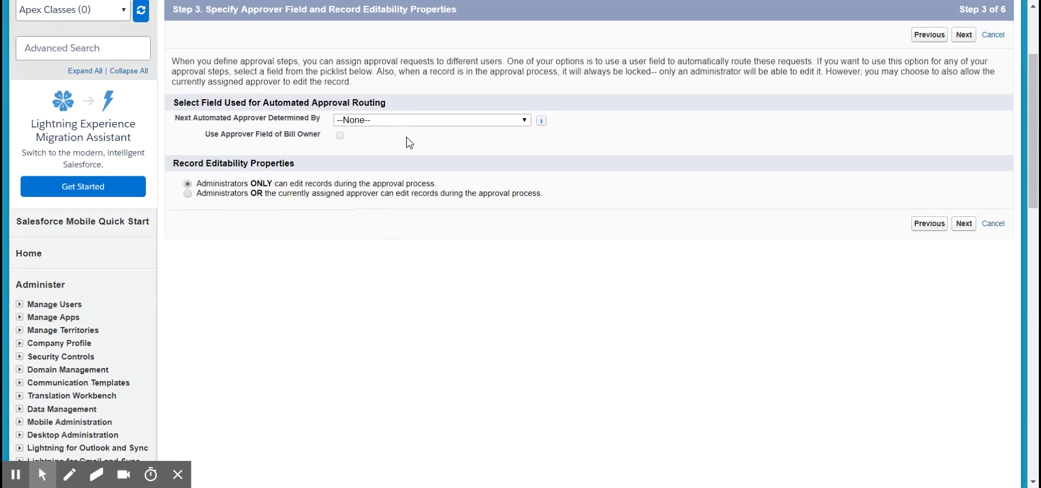
click(381, 121)
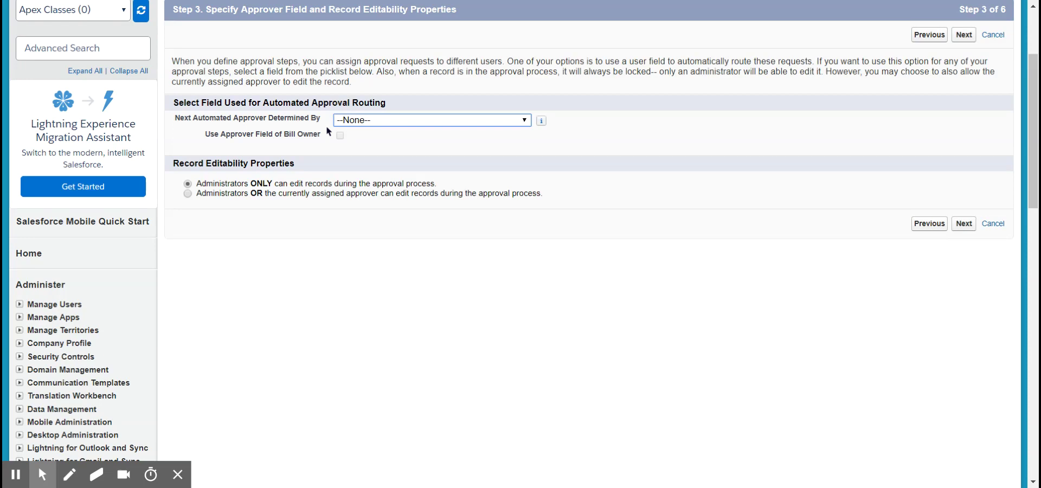
key(Down)
click(367, 157)
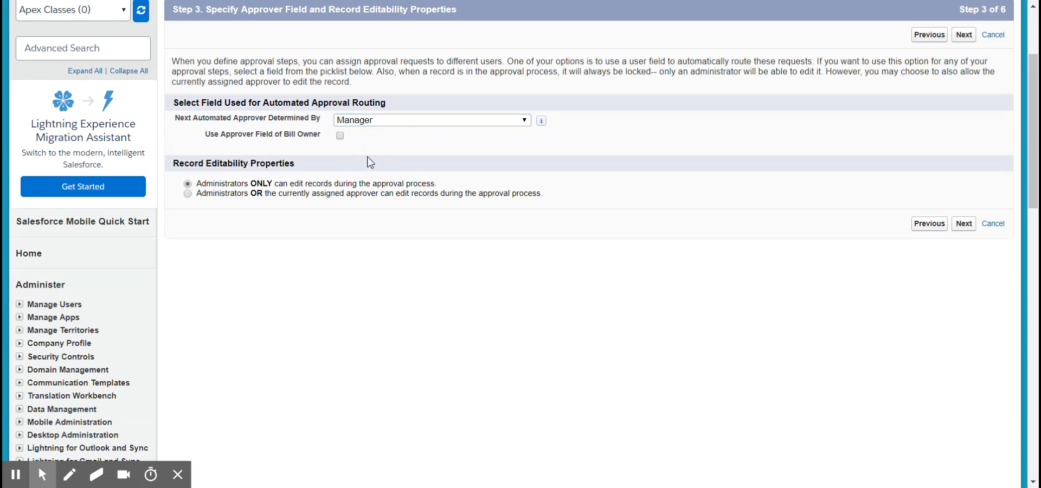
click(963, 223)
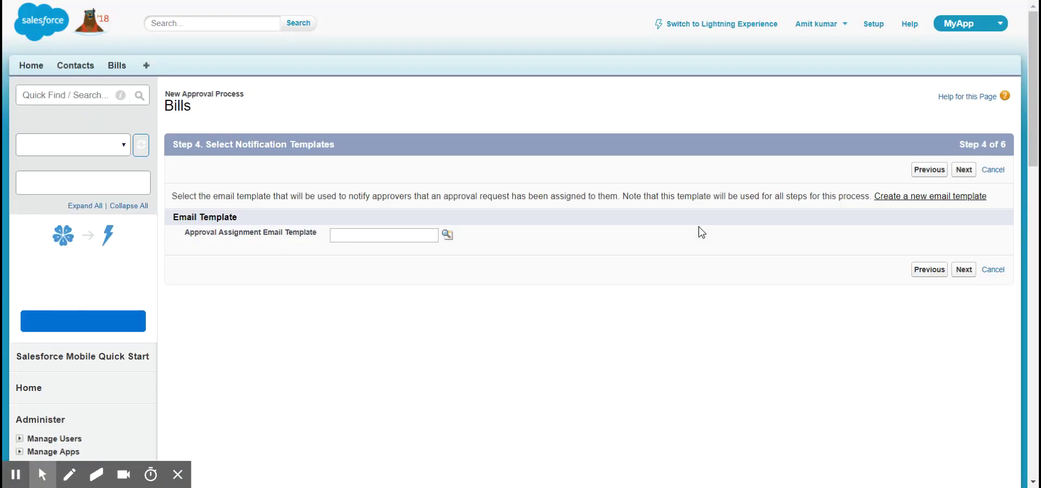
Set the approval assignment email template to Contact-Notify Admin and proceed to the approval page fields.
click(362, 238)
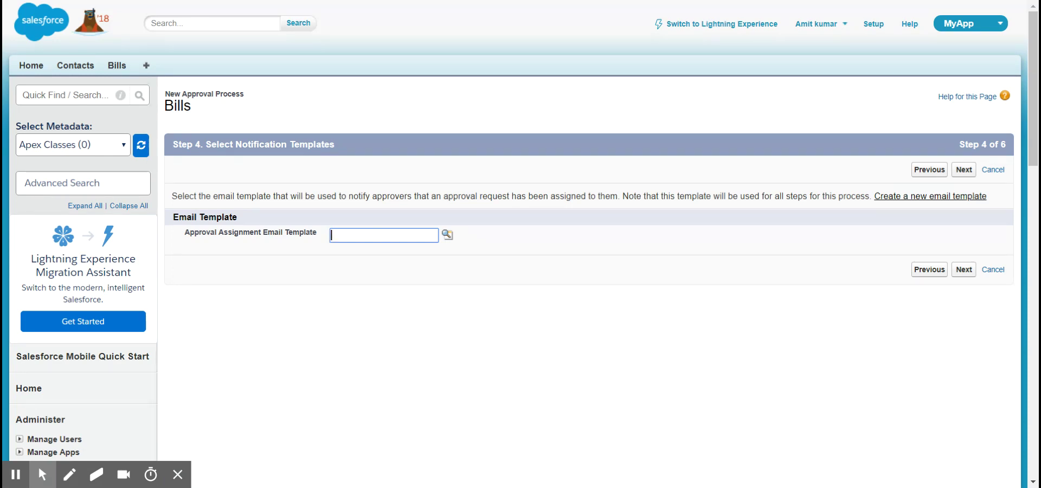
click(448, 235)
click(465, 313)
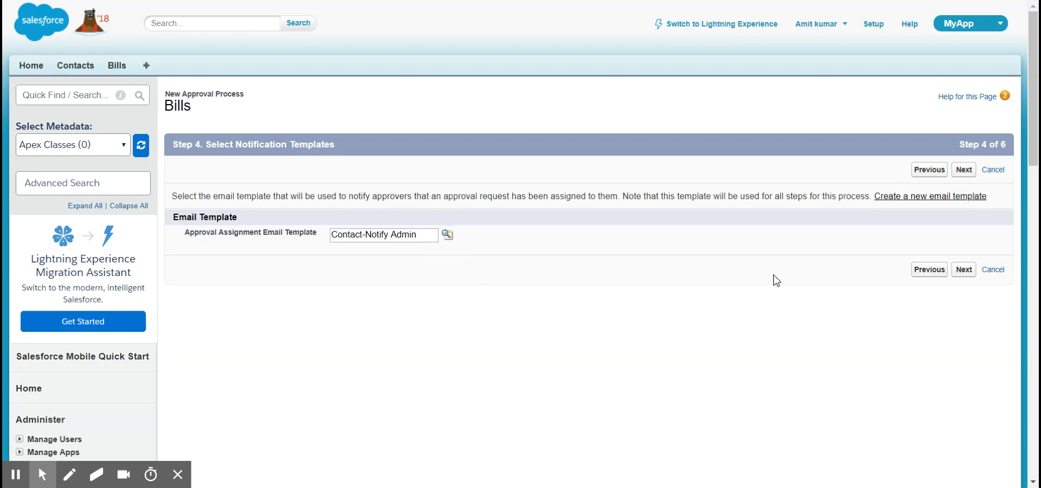
click(964, 170)
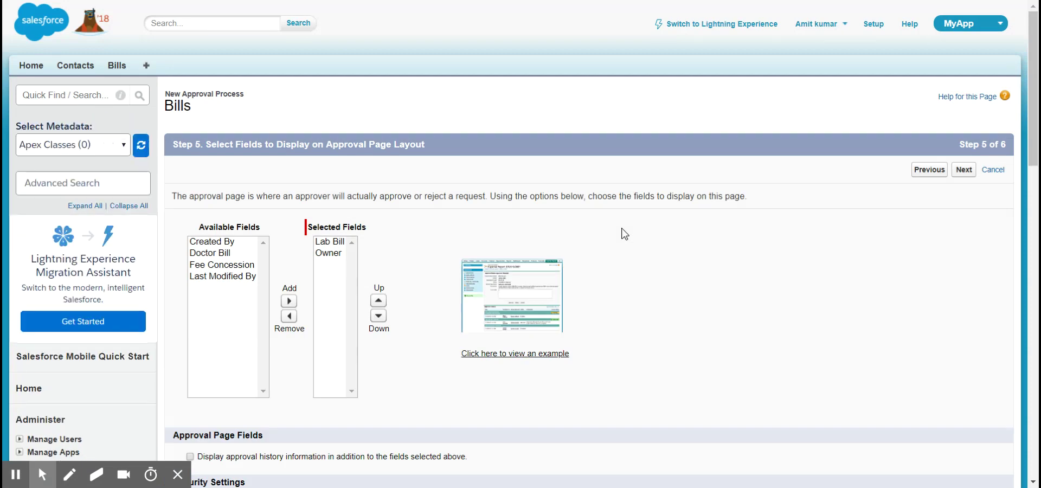
Accept Lab Bill and Owner as the approval page fields with the recommended security setting, and continue to the initial submitters.
scroll(415, 240, down, 3)
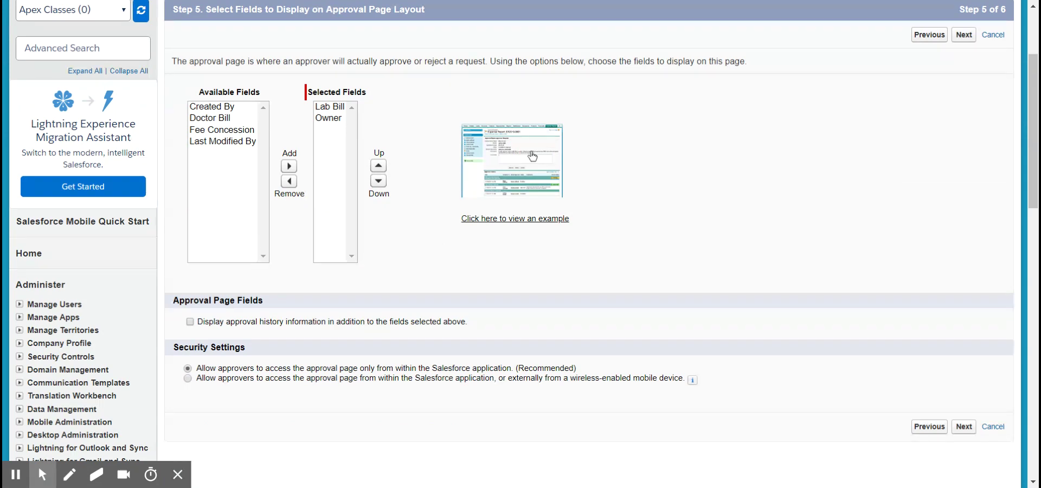
scroll(433, 211, up, 1)
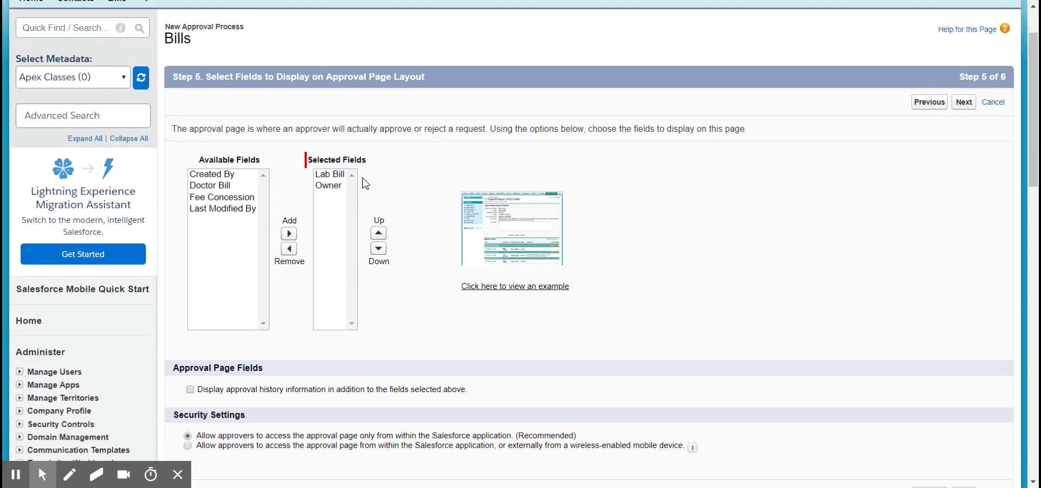
scroll(395, 291, down, 3)
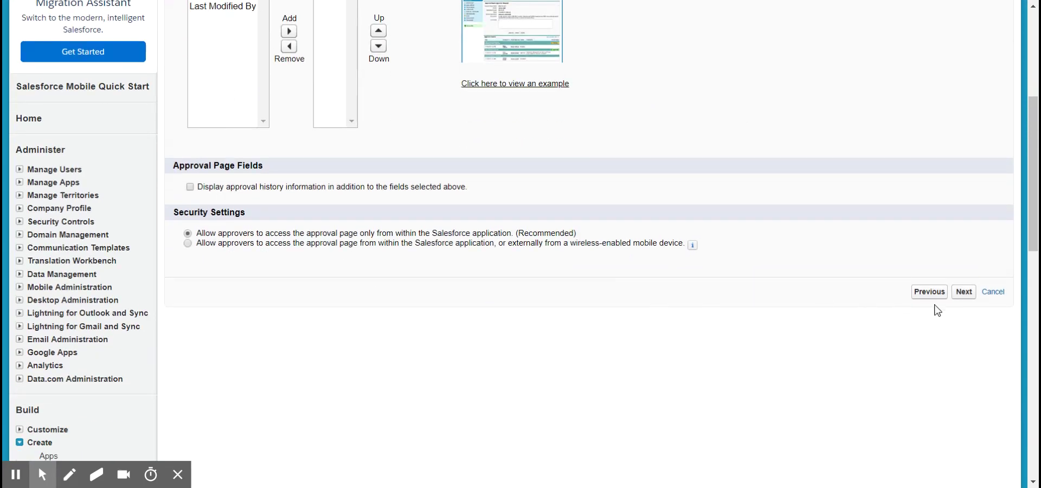
click(964, 293)
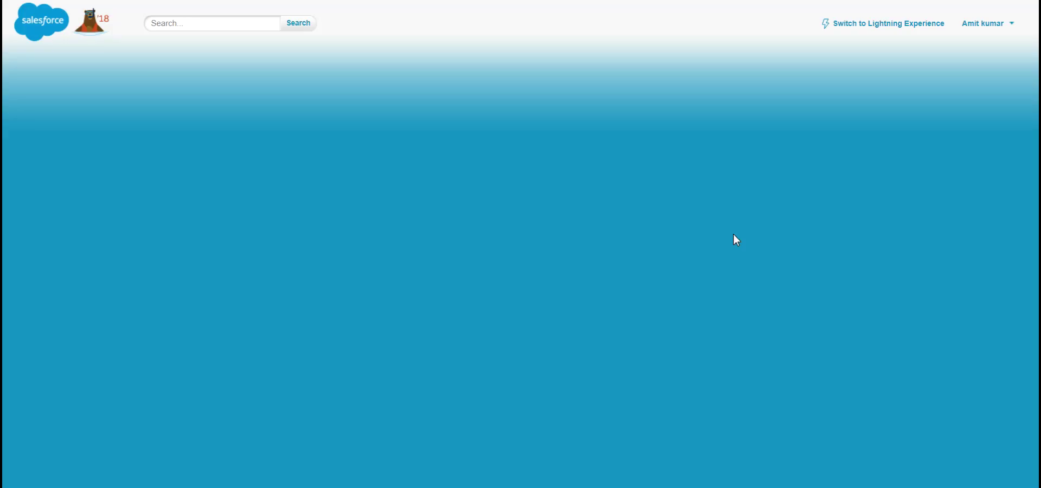
Search submitters by User and add the third listed user to the allowed submitters.
scroll(540, 259, down, 2)
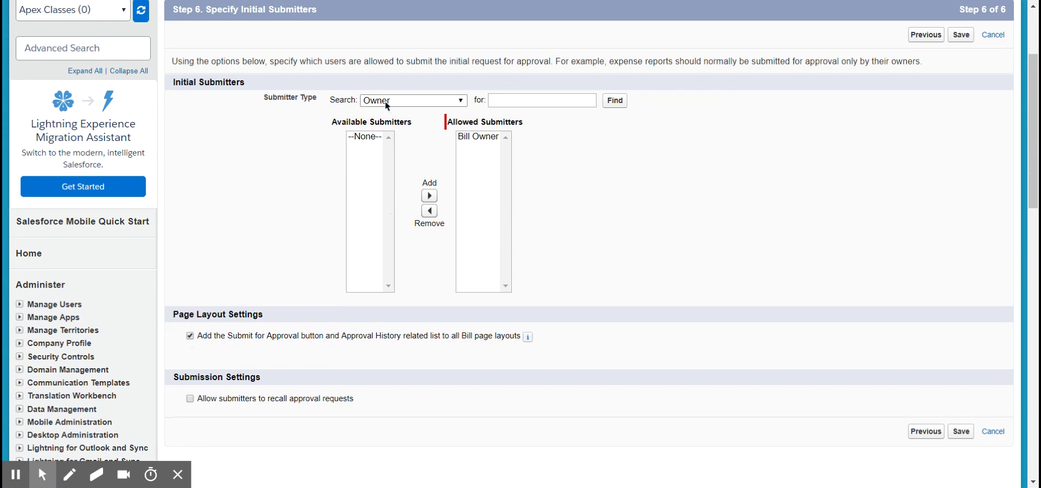
click(385, 101)
click(385, 173)
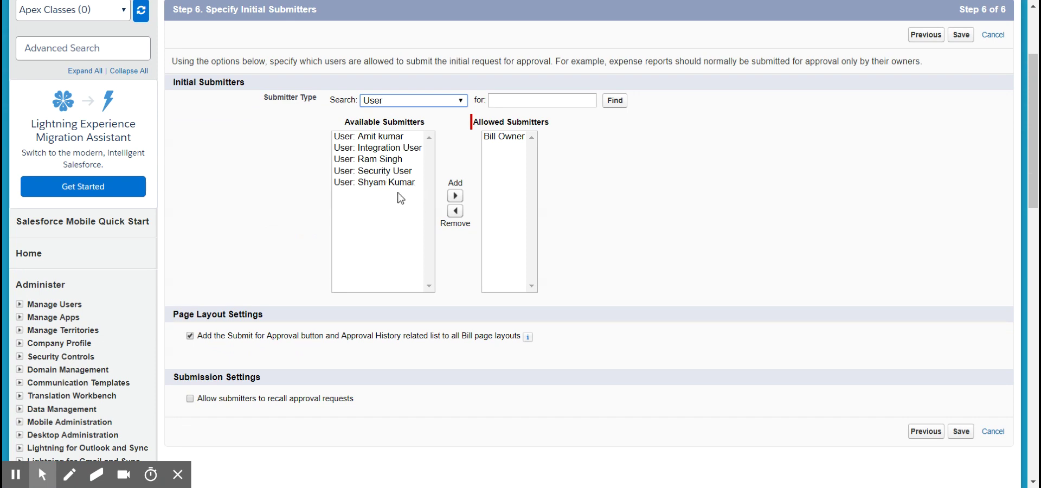
click(385, 159)
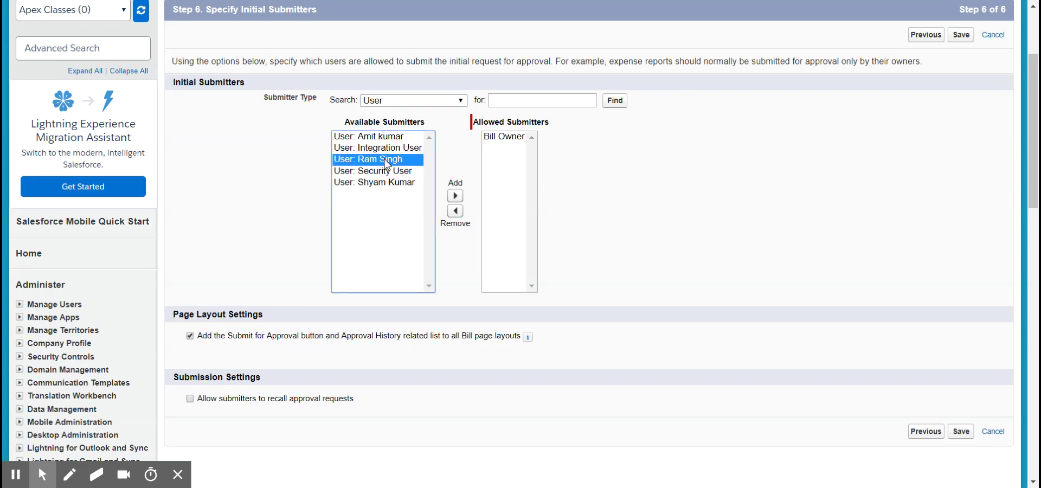
click(455, 196)
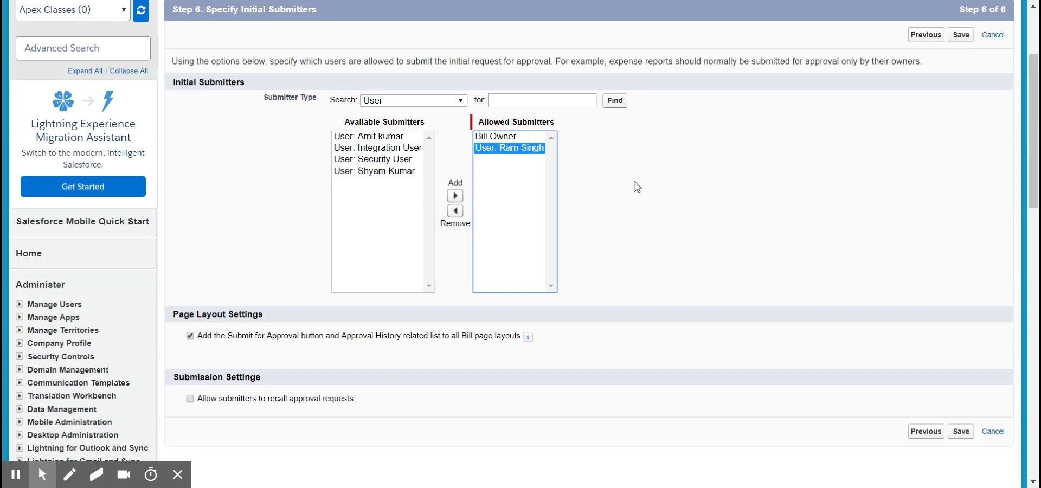
Remove Bill Owner from the allowed submitters.
click(505, 137)
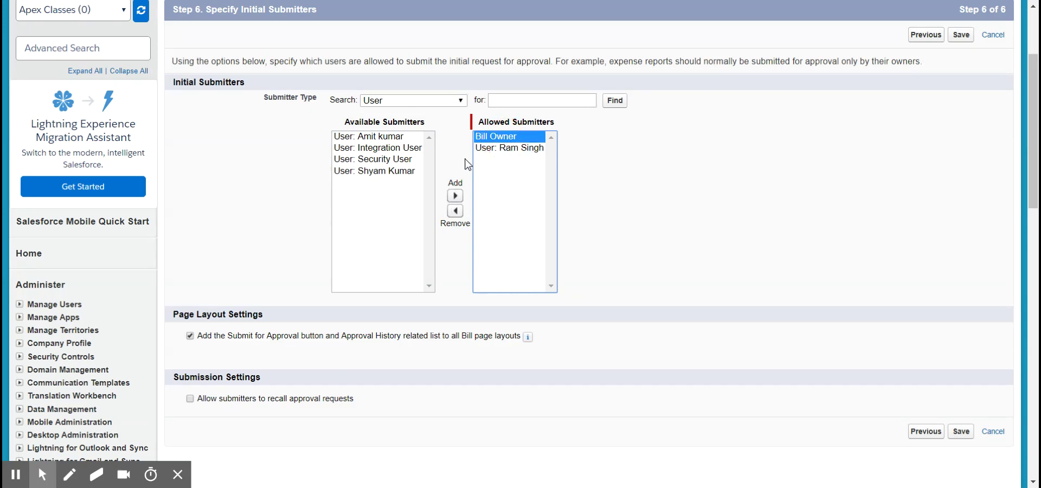
click(457, 212)
click(632, 186)
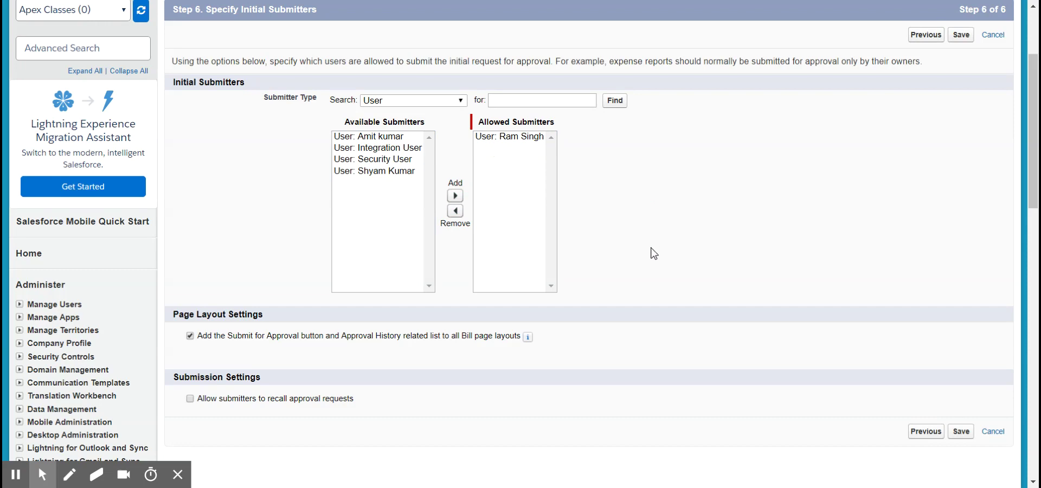
Save the approval process and leave the new approval step wizard without defining a step.
scroll(654, 253, down, 3)
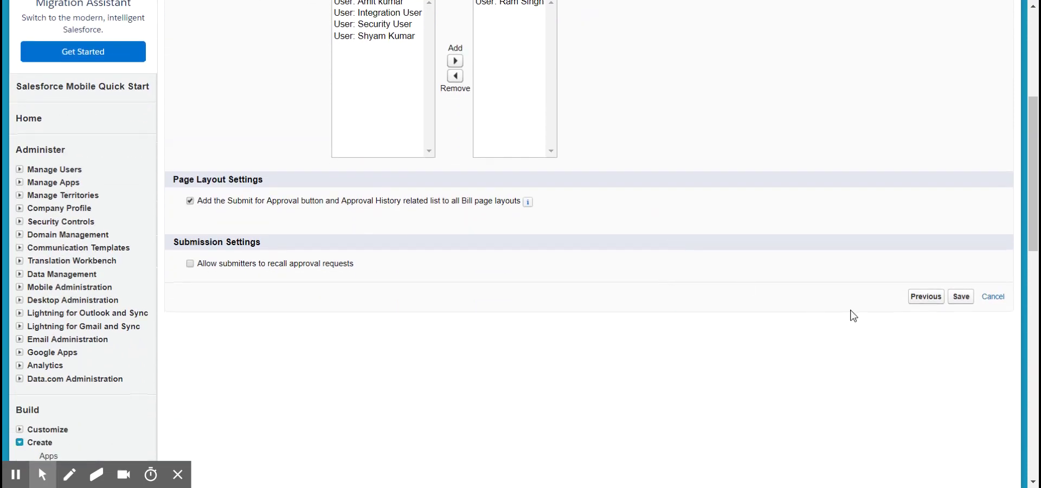
click(961, 296)
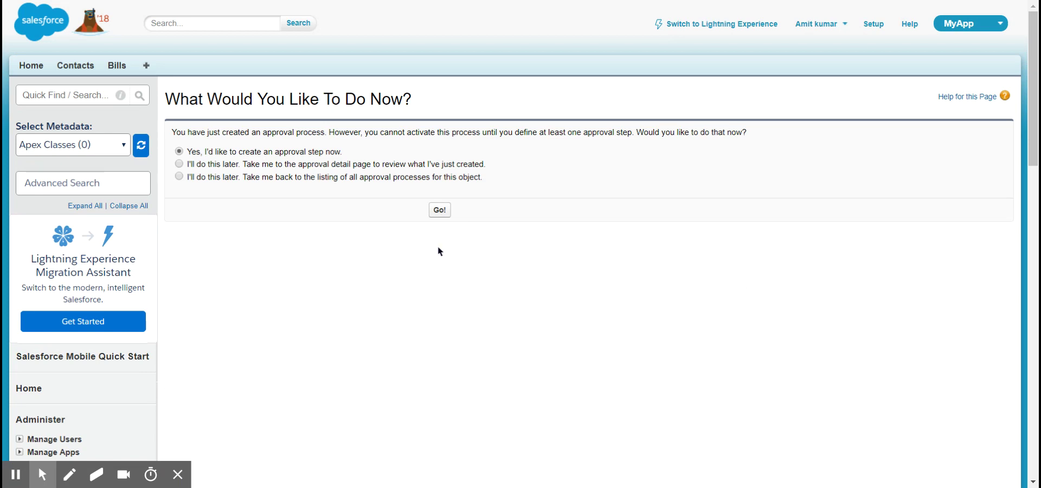
click(440, 211)
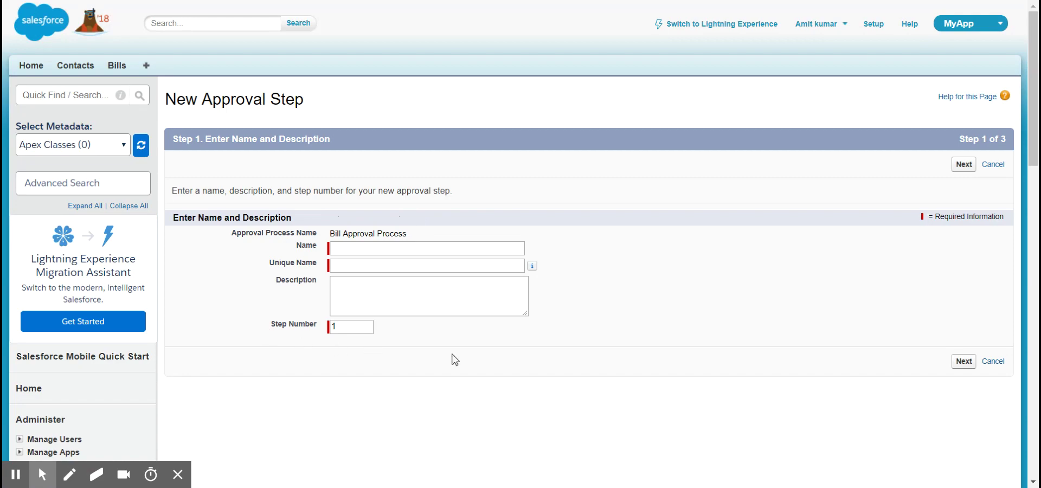
click(992, 164)
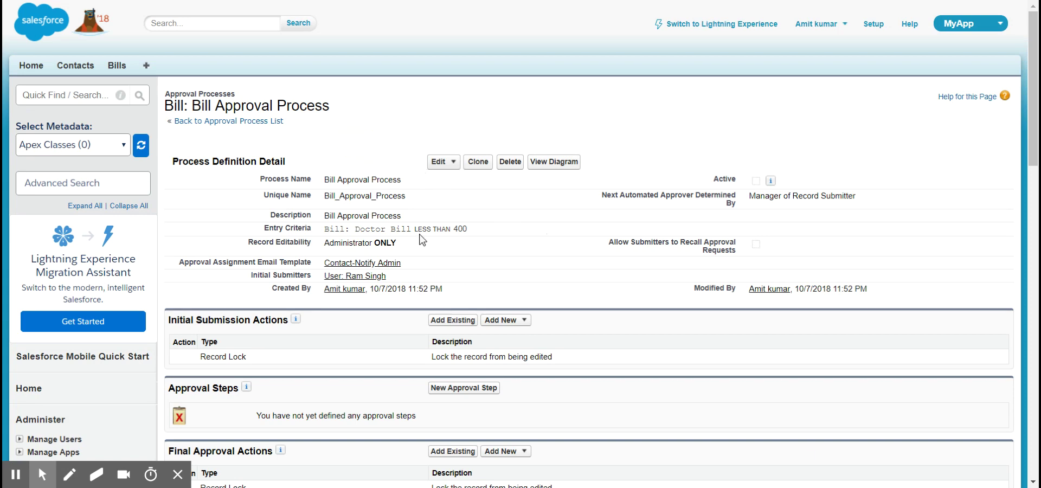
Create a field update named FU1 under Initial Submission Actions with Fee Concession as the field to update.
scroll(422, 239, down, 2)
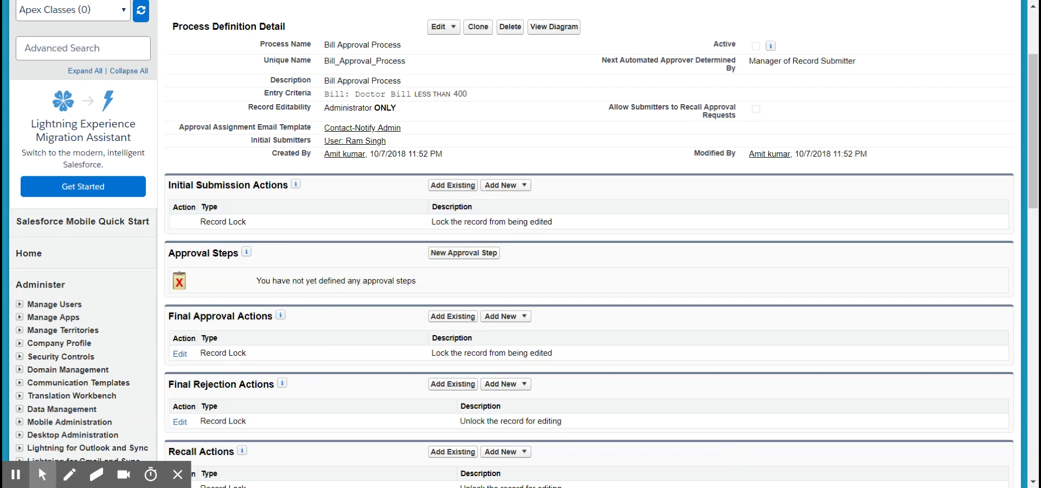
click(503, 185)
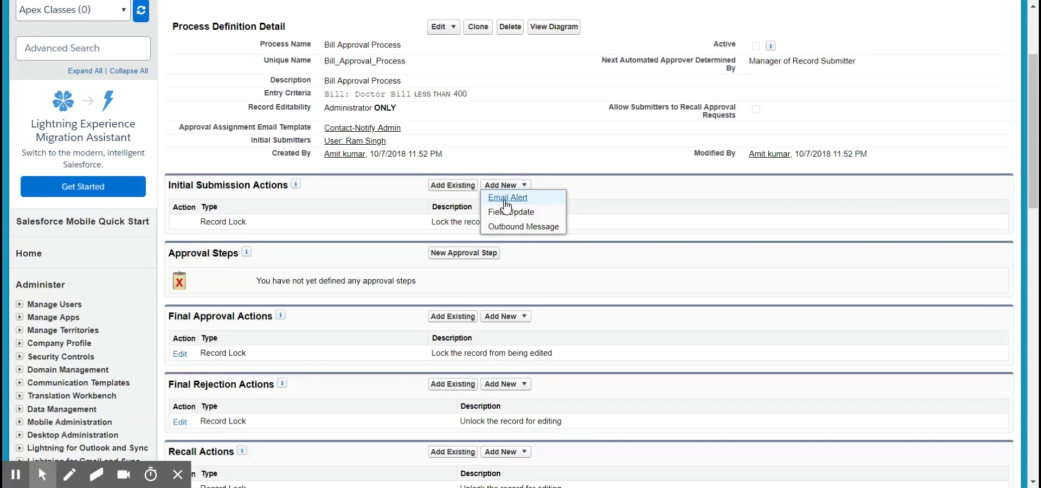
click(507, 213)
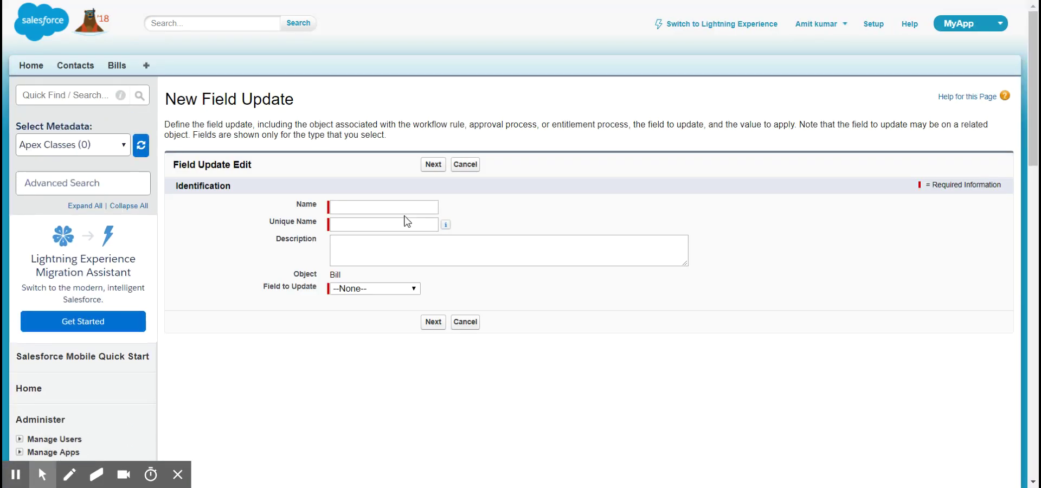
click(381, 206)
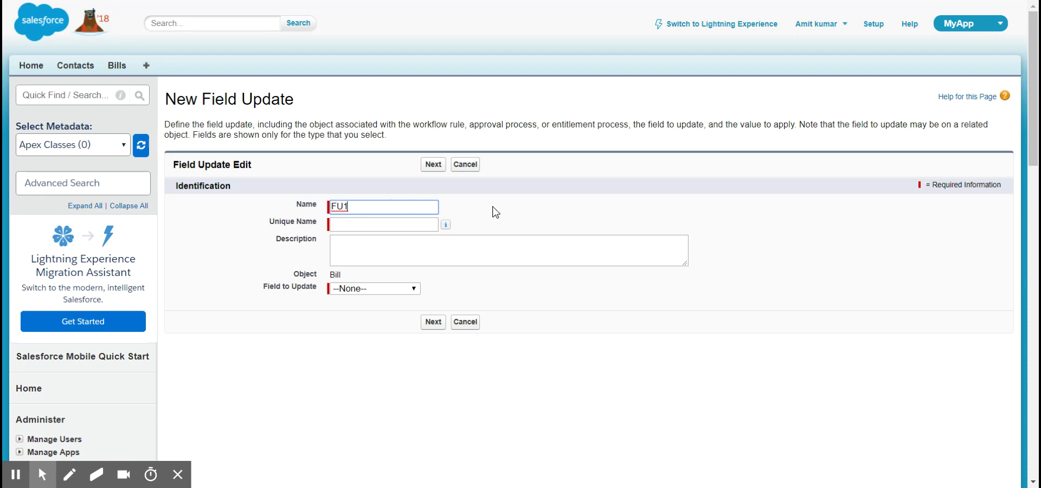
click(371, 291)
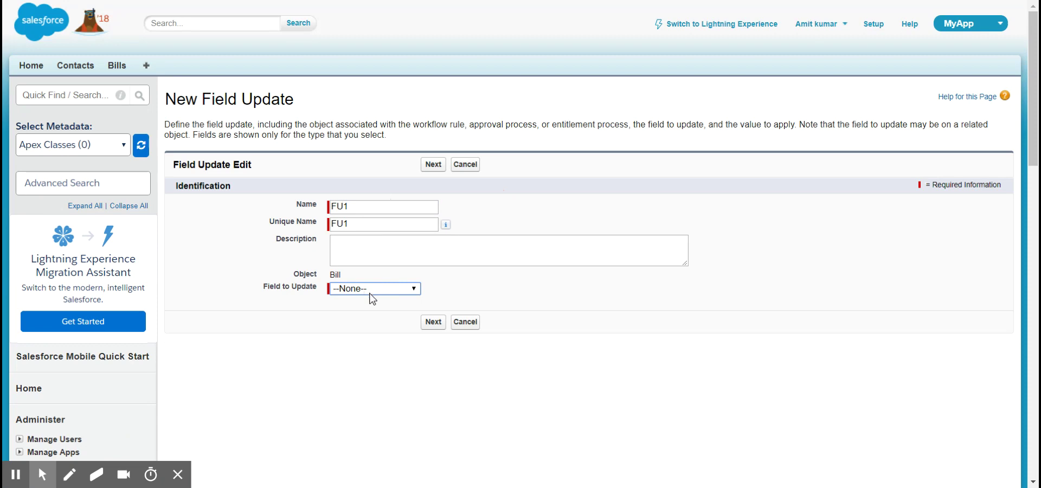
click(399, 382)
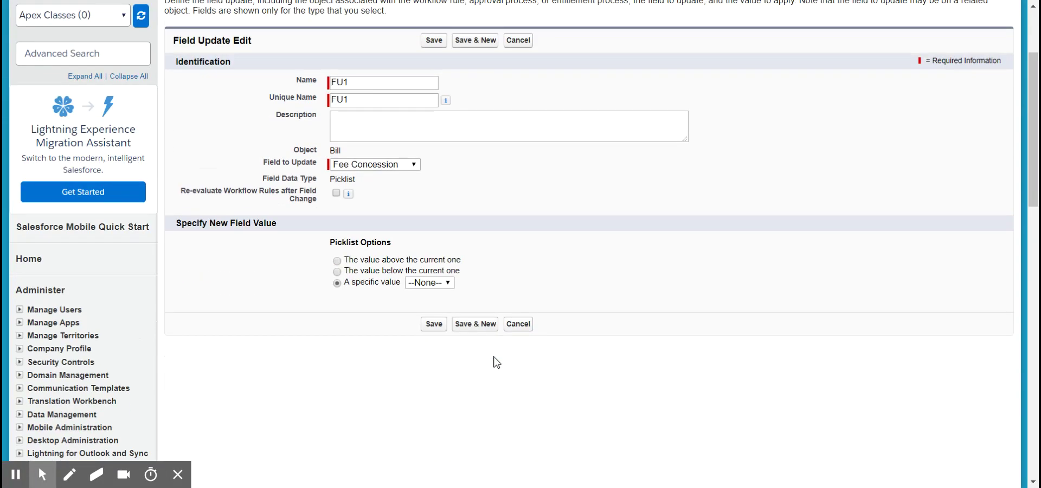
Choose a specific picklist value for Fee Concession in the FU1 field update and save it.
scroll(495, 360, down, 3)
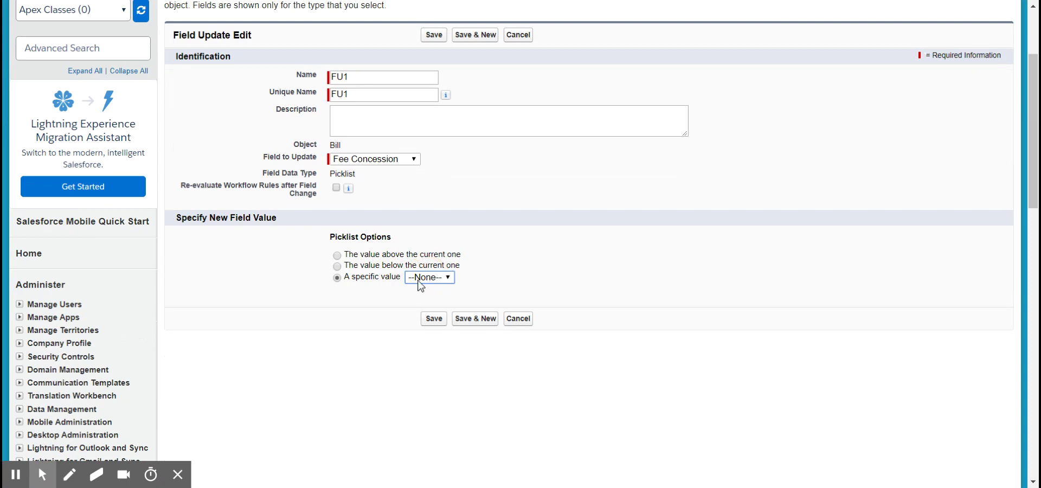
click(423, 321)
click(425, 278)
click(484, 290)
click(433, 320)
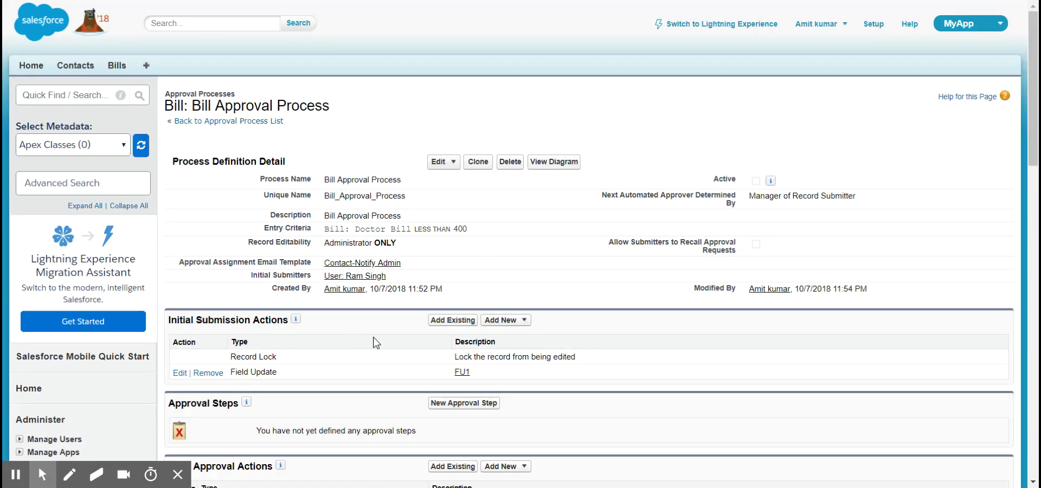
Create a field update named FU2 under Final Approval Actions with Fee Concession as the field to update.
scroll(374, 342, down, 3)
scroll(376, 343, down, 2)
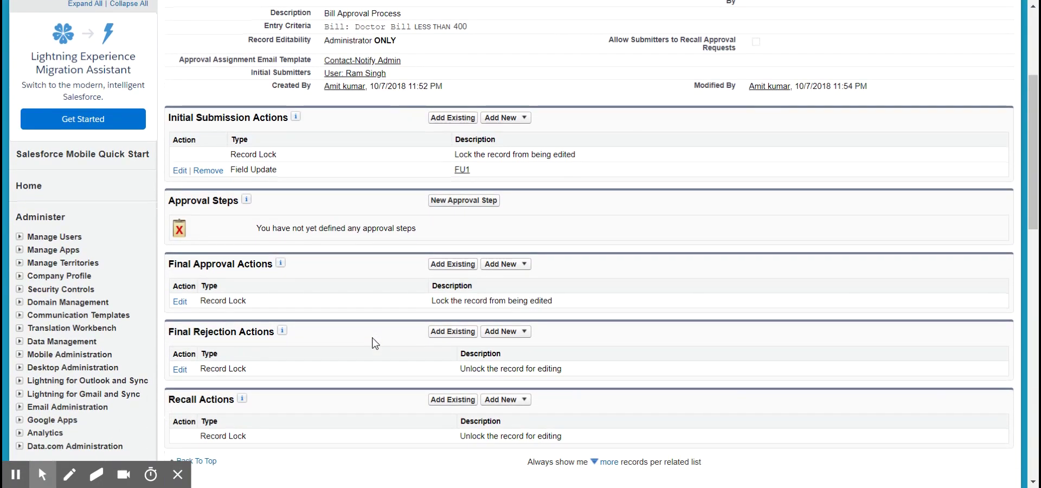
scroll(374, 342, down, 5)
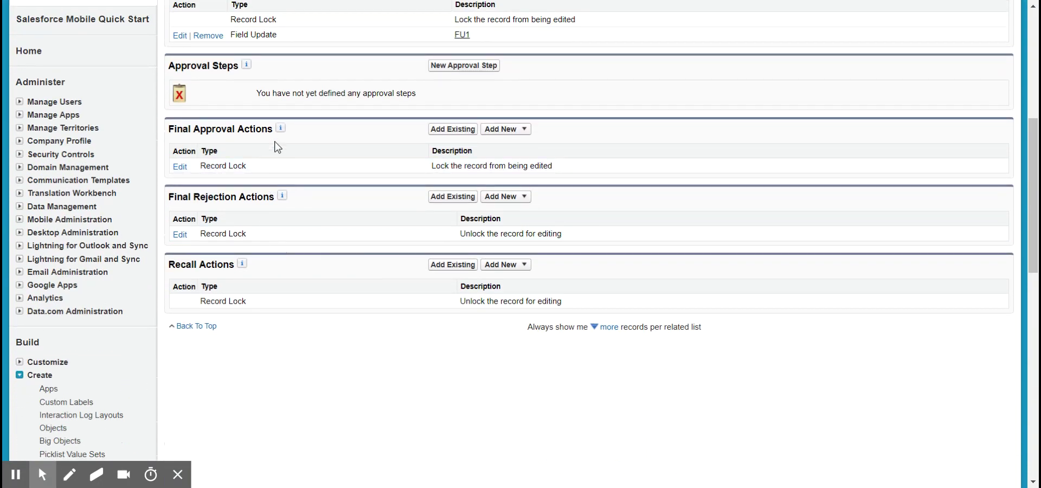
click(503, 130)
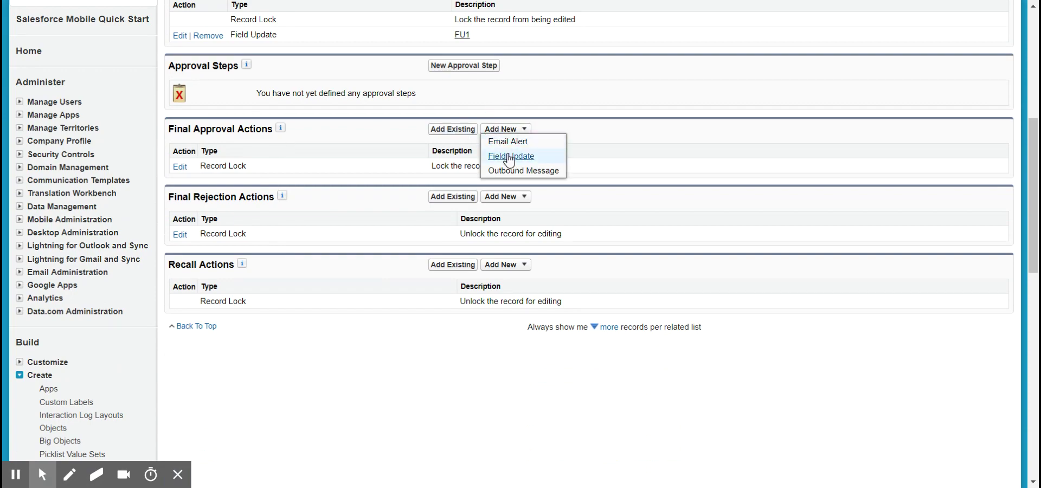
click(509, 157)
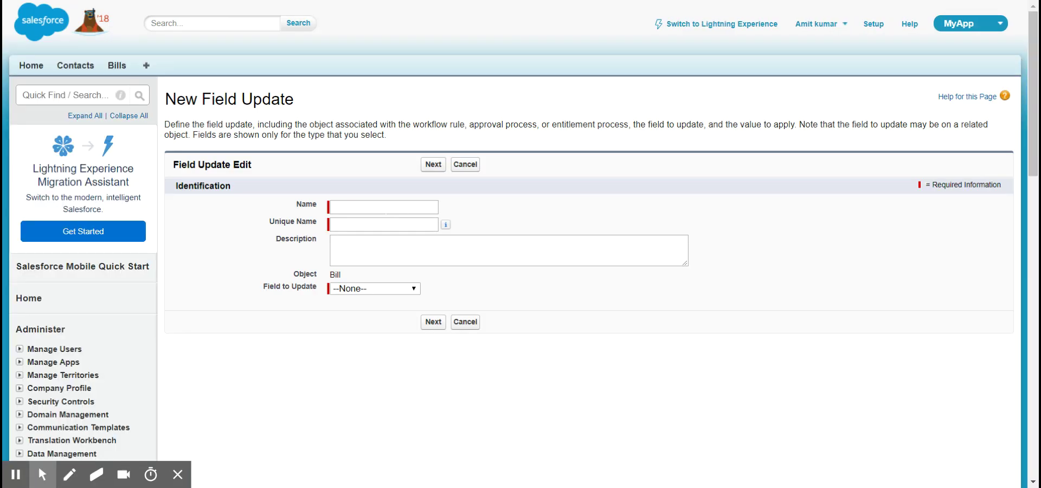
click(360, 207)
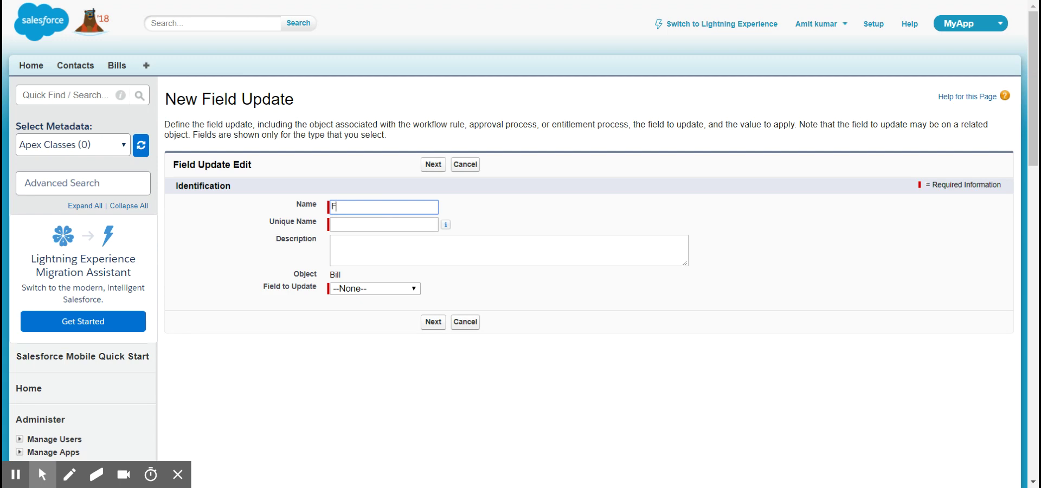
click(356, 295)
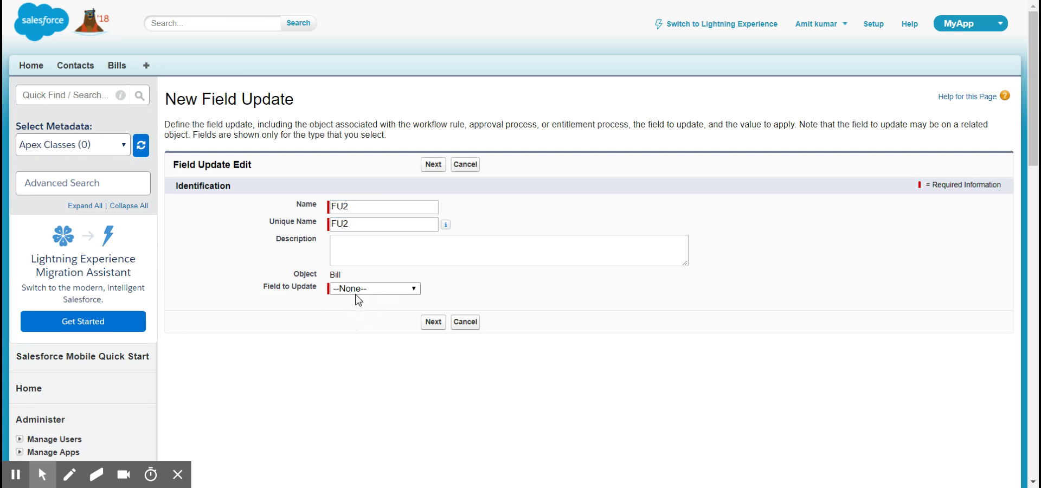
click(380, 382)
click(433, 321)
Choose a specific picklist value for Fee Concession in the FU2 field update and save it.
scroll(436, 336, down, 3)
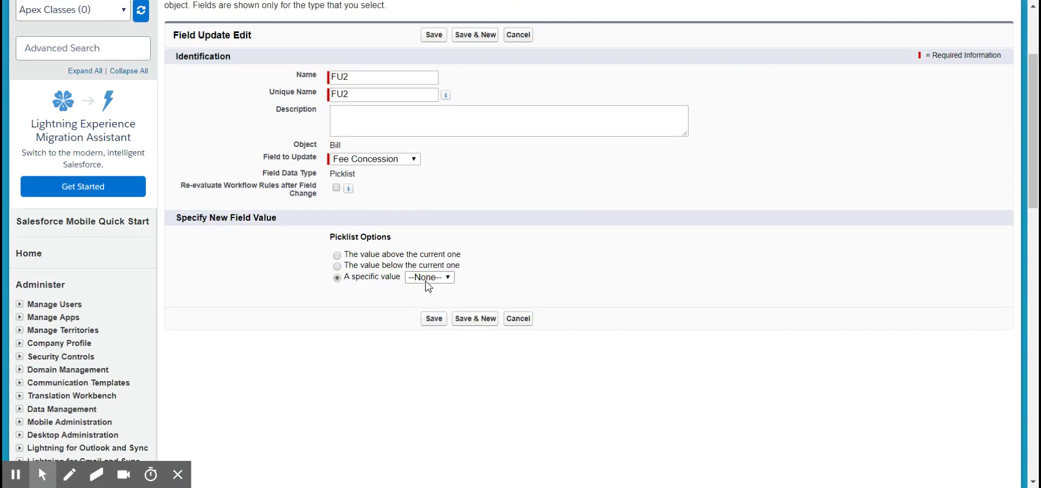
click(421, 297)
click(373, 302)
click(438, 320)
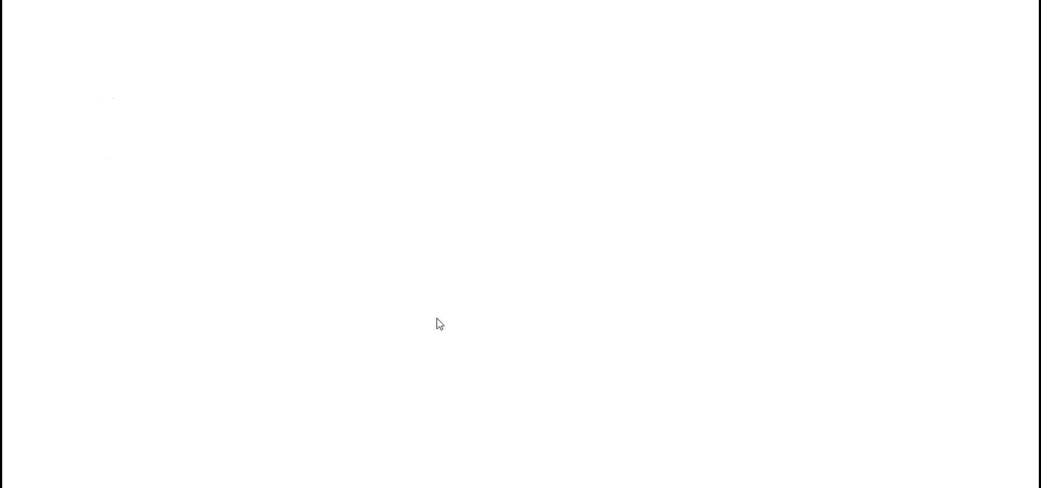
scroll(437, 256, down, 5)
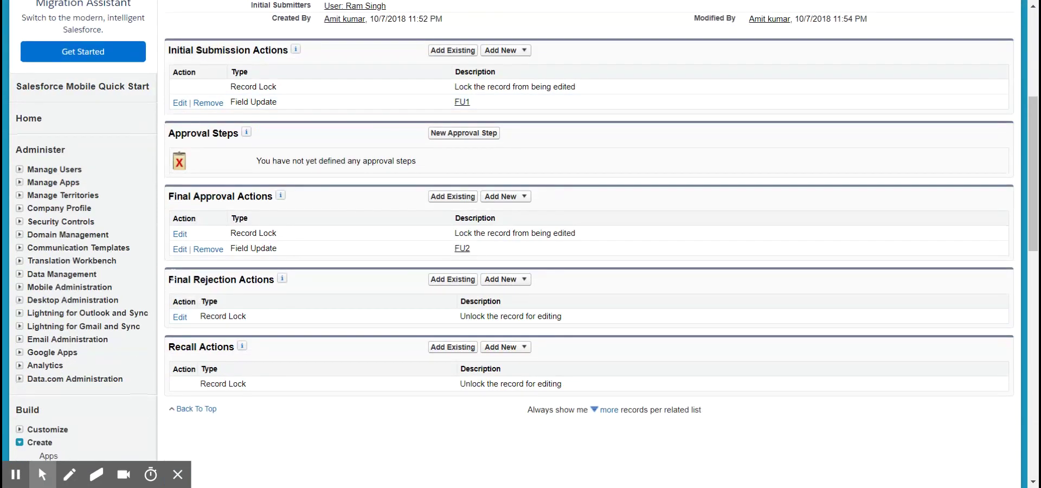
drag(224, 279, 183, 279)
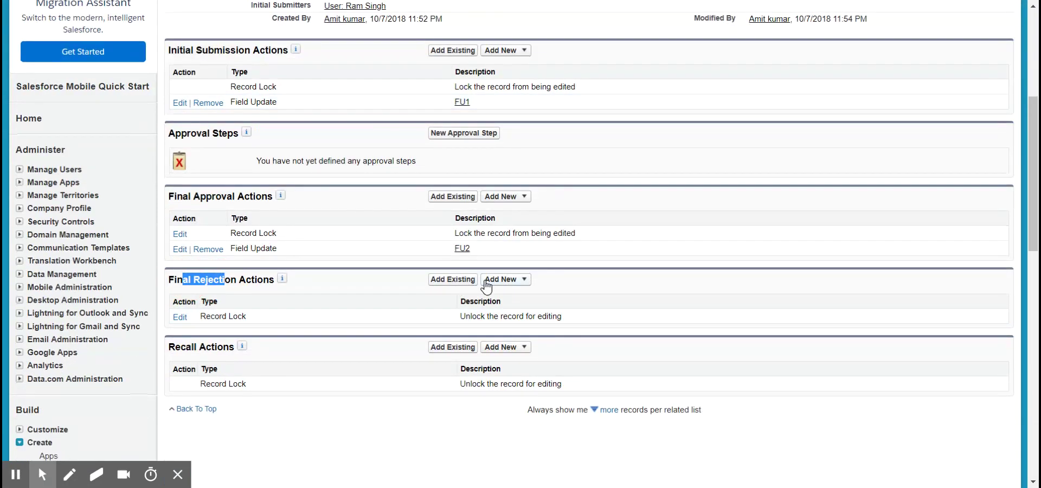
click(449, 281)
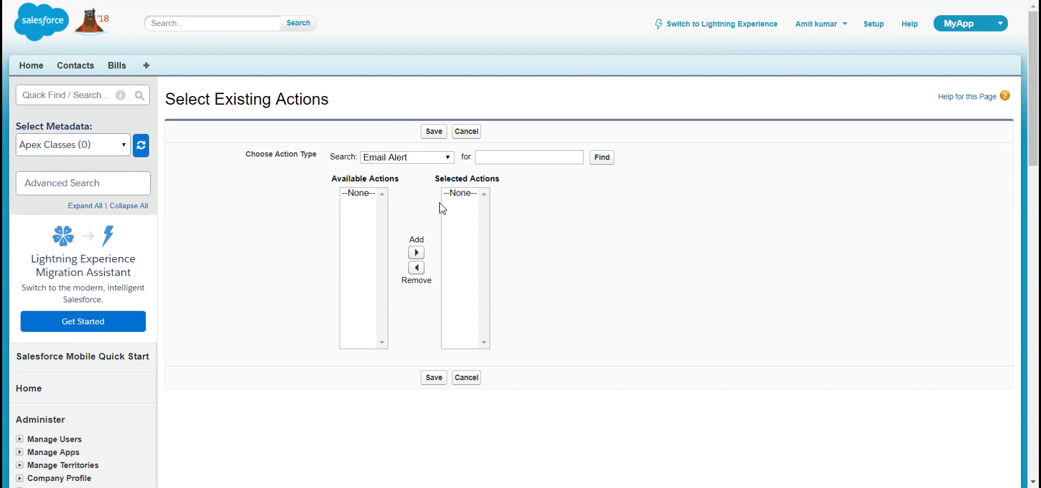
click(467, 379)
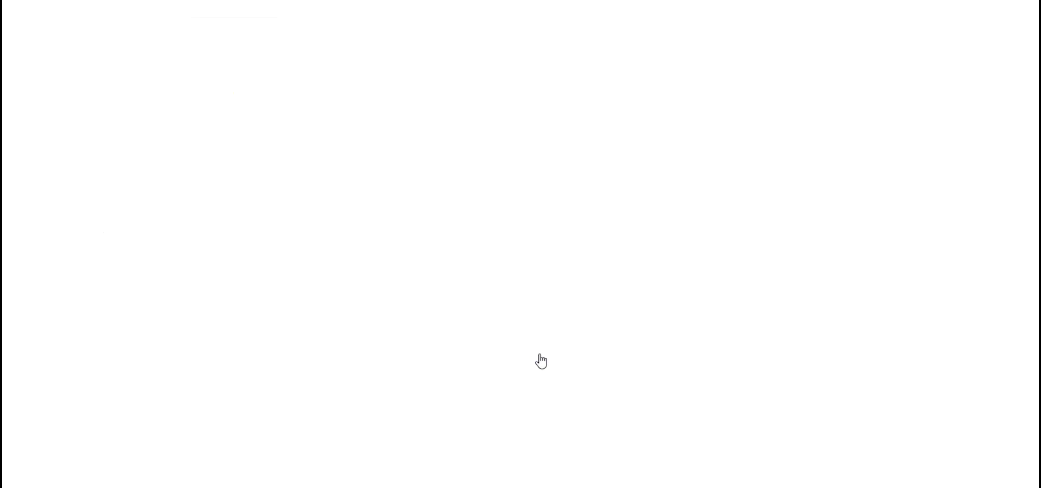
Create a field update named FU3 under Final Rejection Actions with Fee Concession as the field to update.
scroll(339, 362, down, 4)
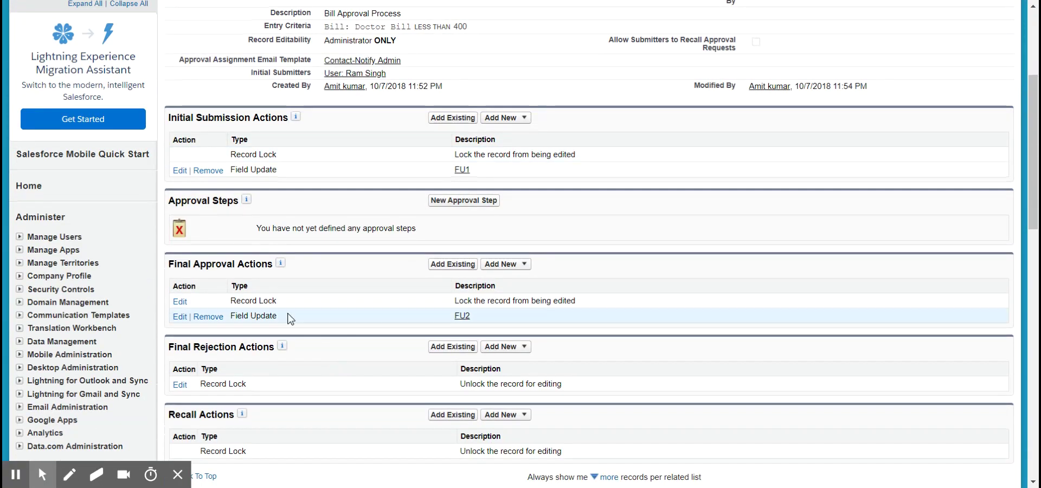
click(500, 347)
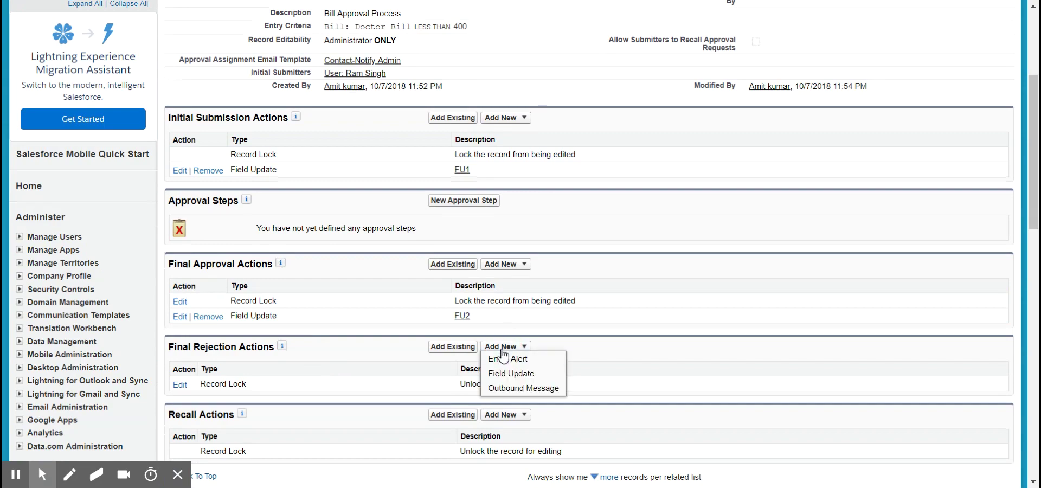
click(511, 374)
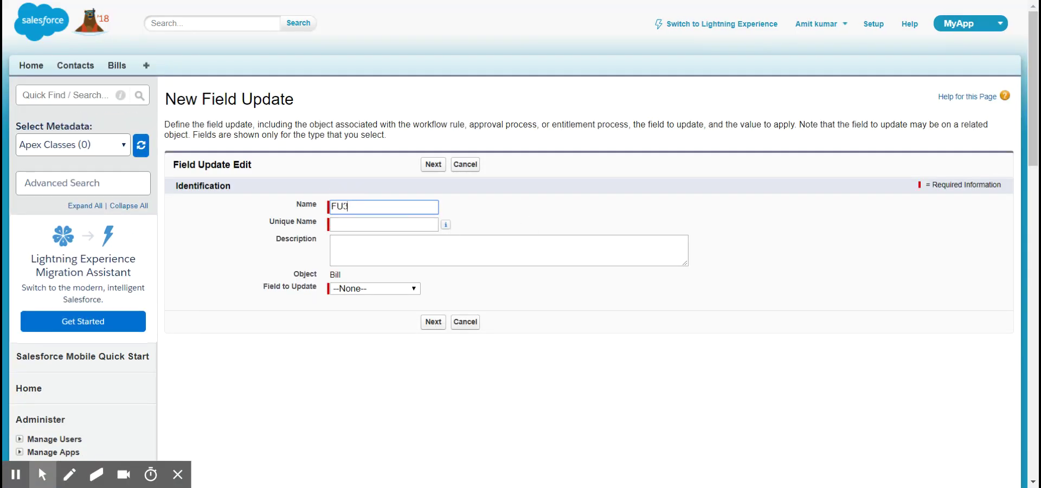
key(Tab)
click(378, 290)
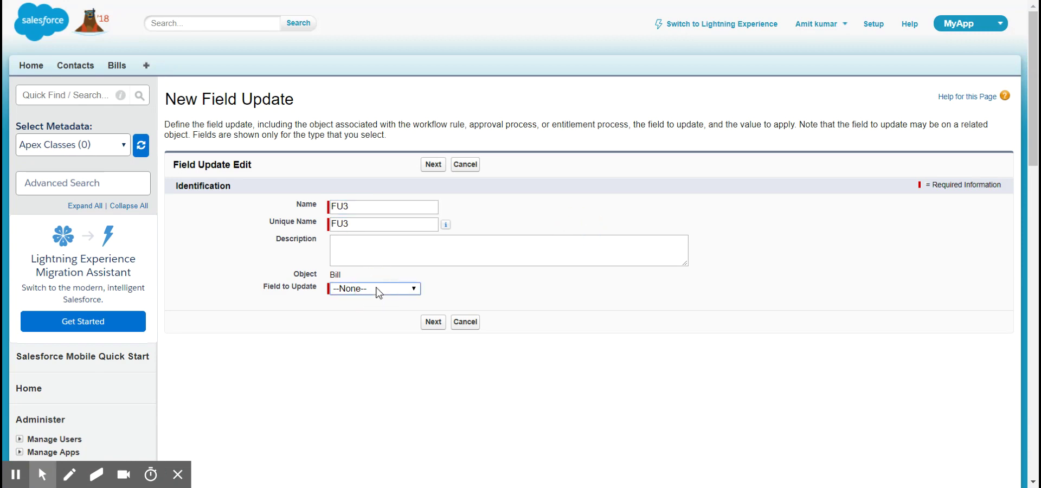
click(404, 373)
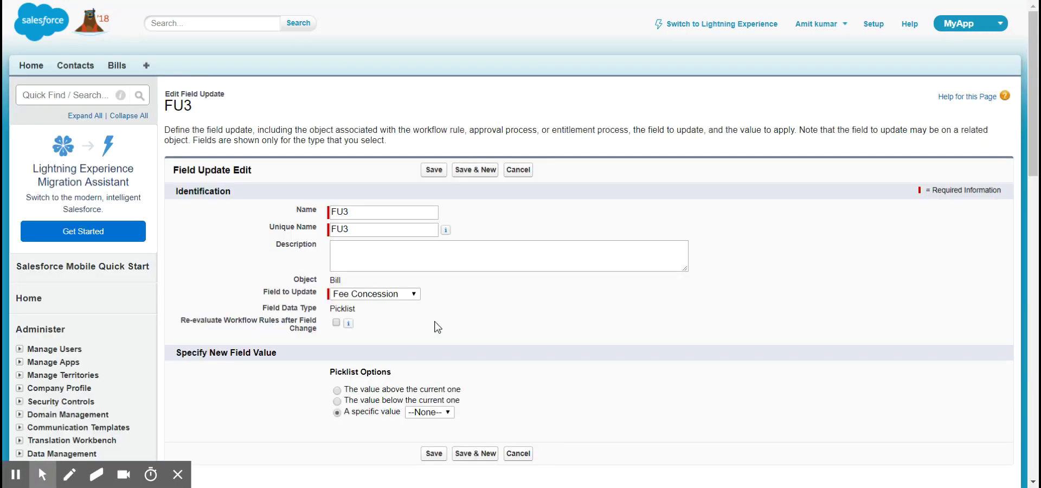
Choose a specific picklist value for Fee Concession in the FU3 field update and save it.
scroll(437, 327, down, 4)
click(418, 213)
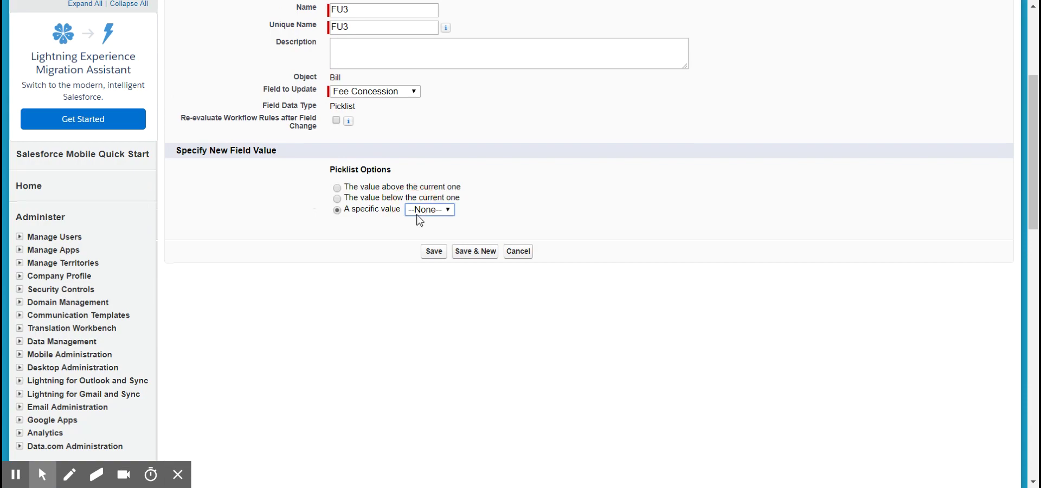
click(433, 251)
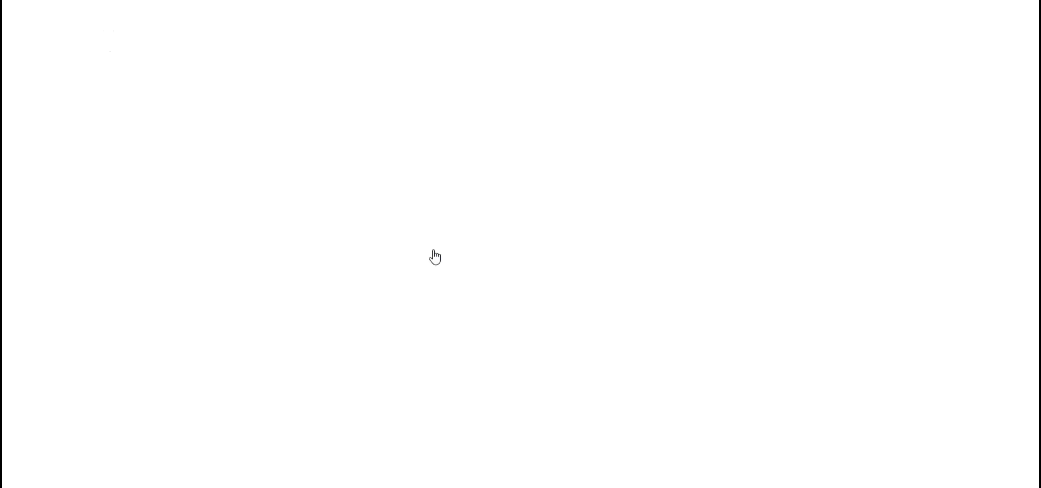
scroll(488, 304, down, 3)
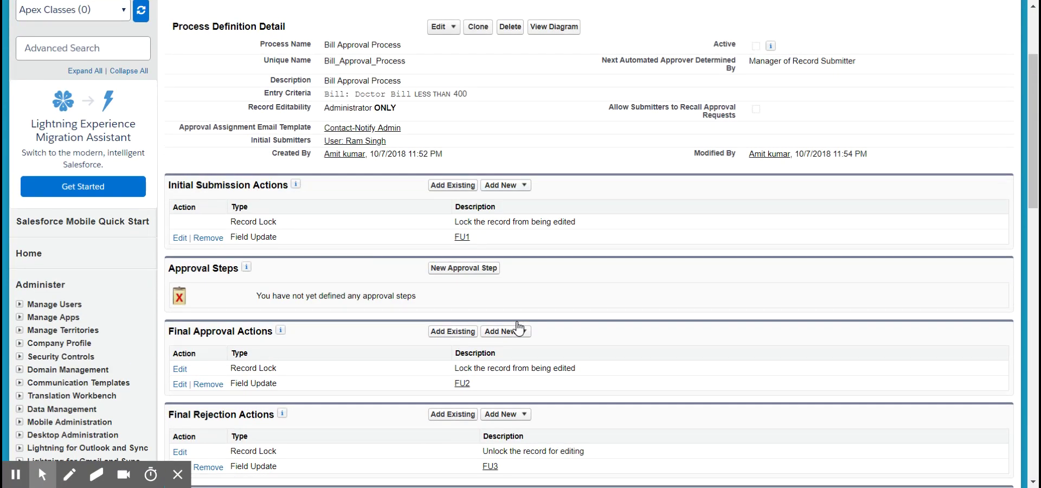
scroll(367, 349, down, 1)
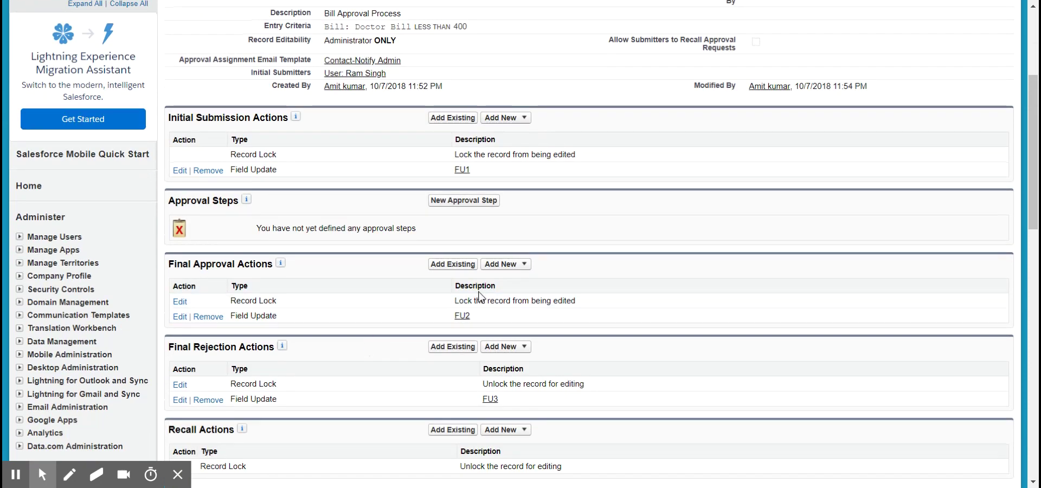
click(518, 268)
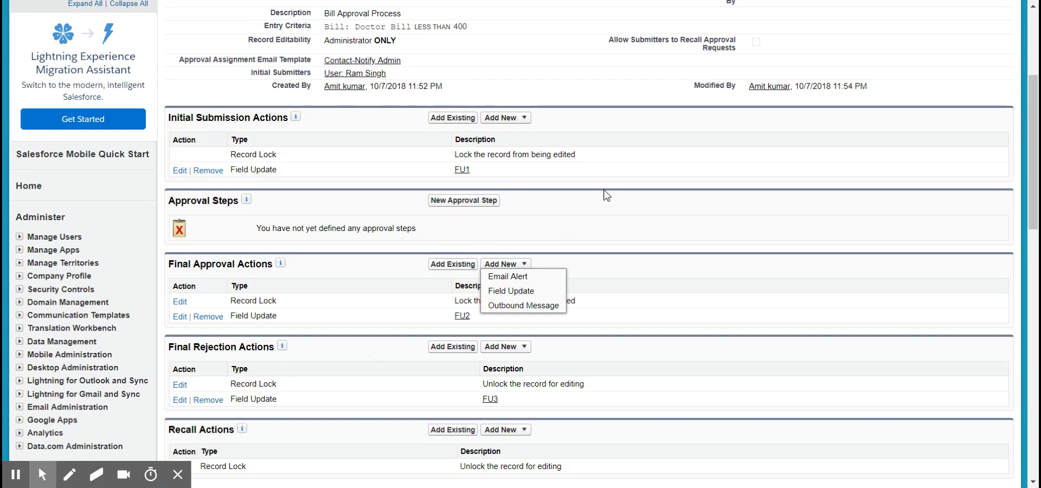
click(542, 174)
click(509, 121)
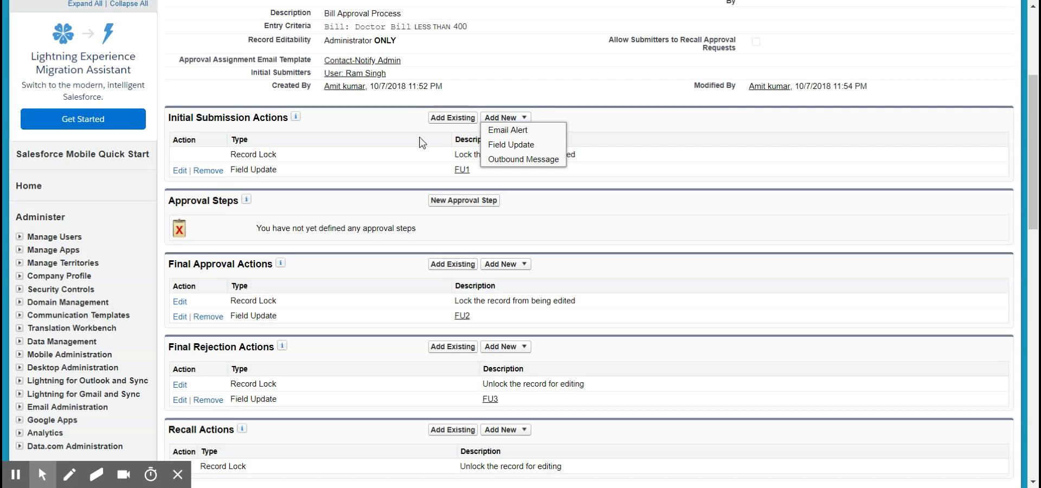
click(351, 172)
Try to activate the Bill Approval Process from its detail page and its name and entry criteria settings.
scroll(598, 261, up, 4)
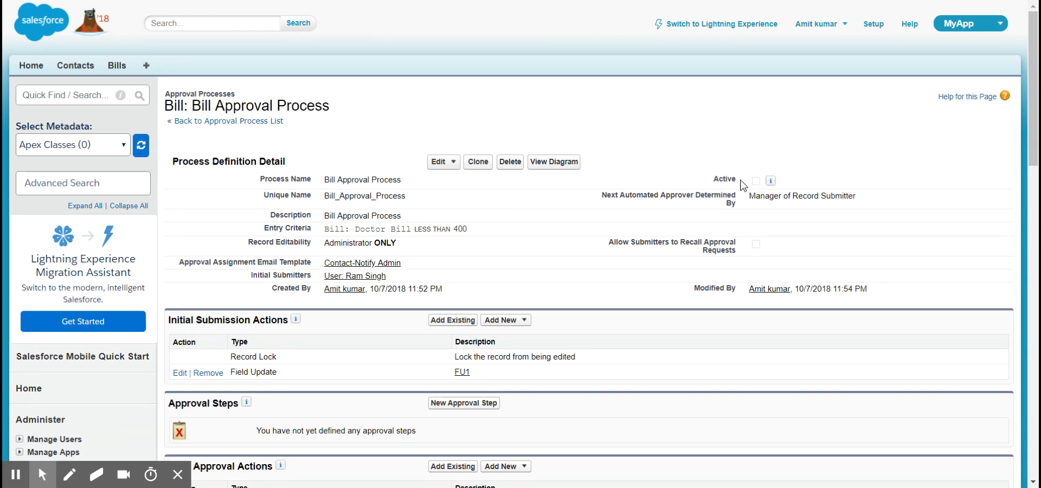
drag(713, 179, 727, 178)
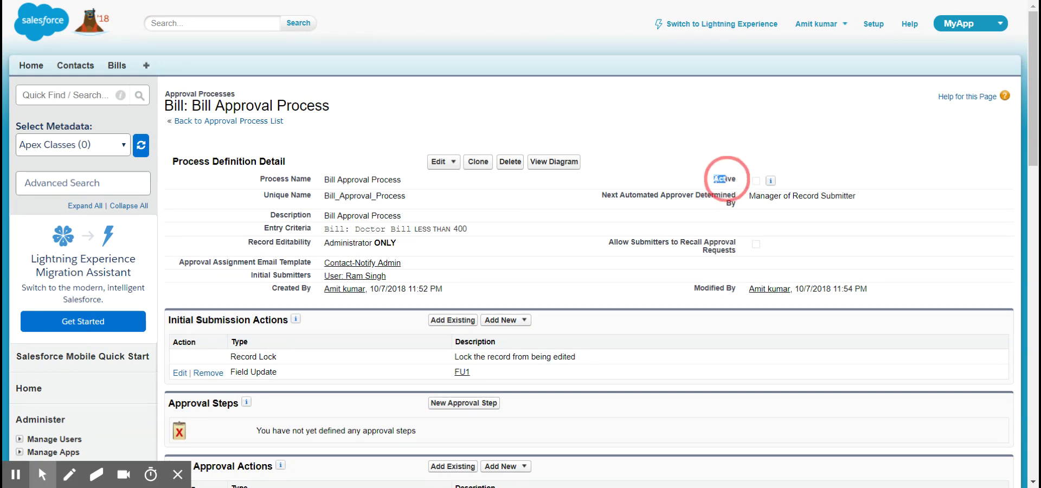
click(438, 161)
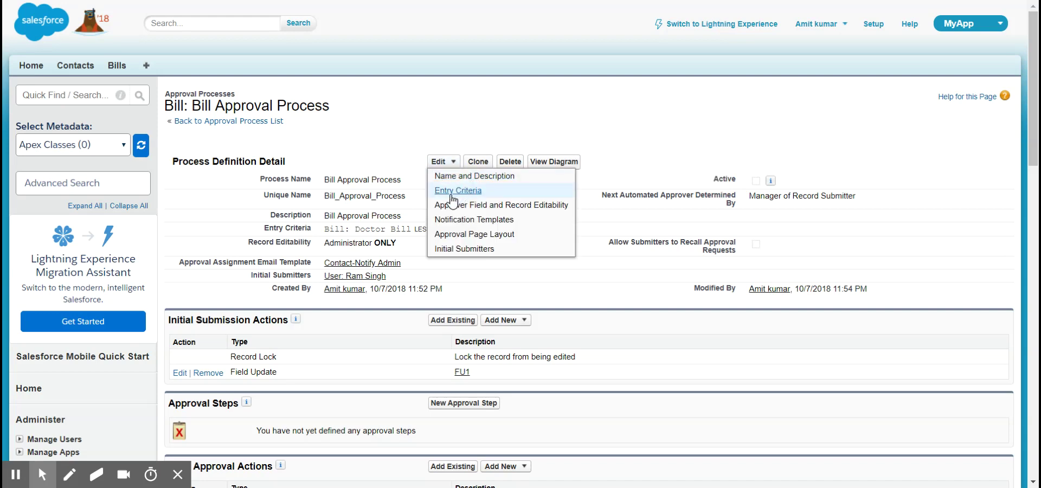
click(472, 176)
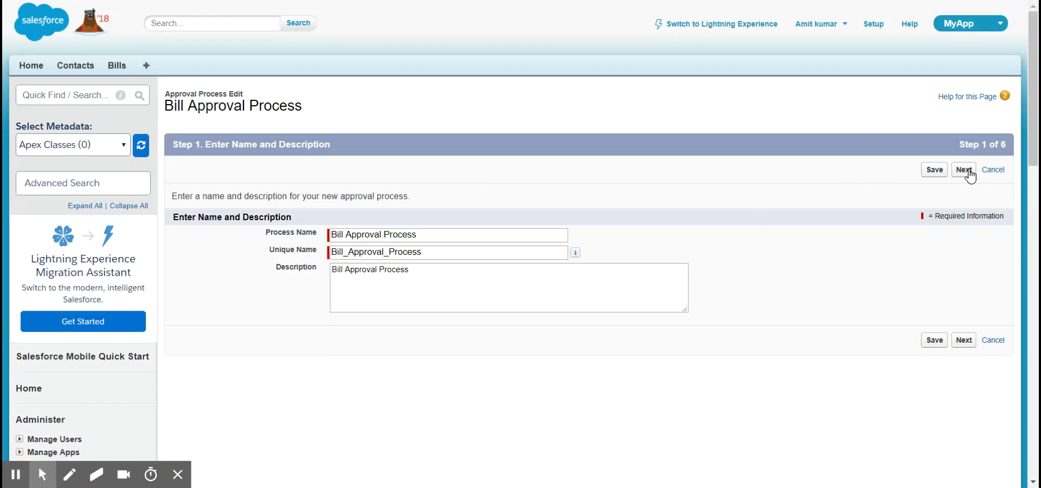
click(967, 174)
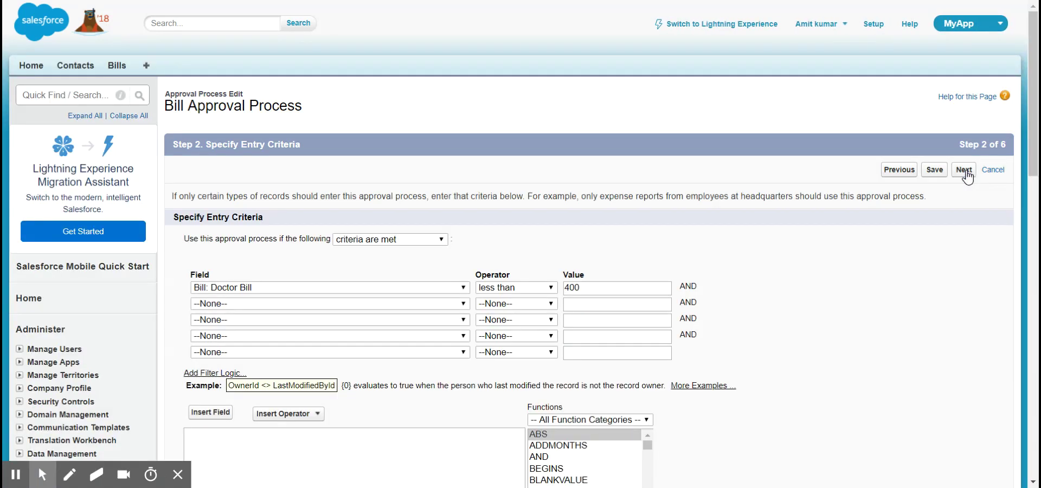
click(992, 169)
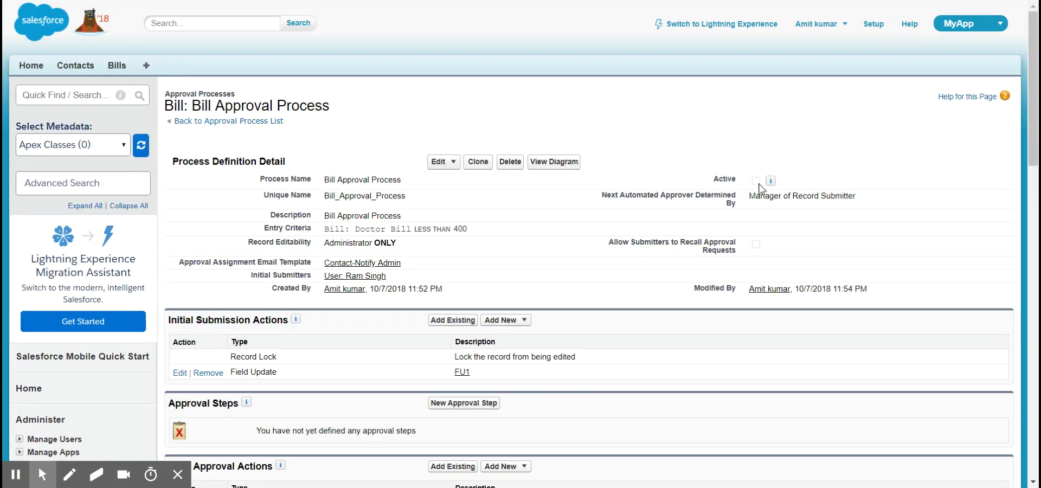
click(758, 183)
click(439, 161)
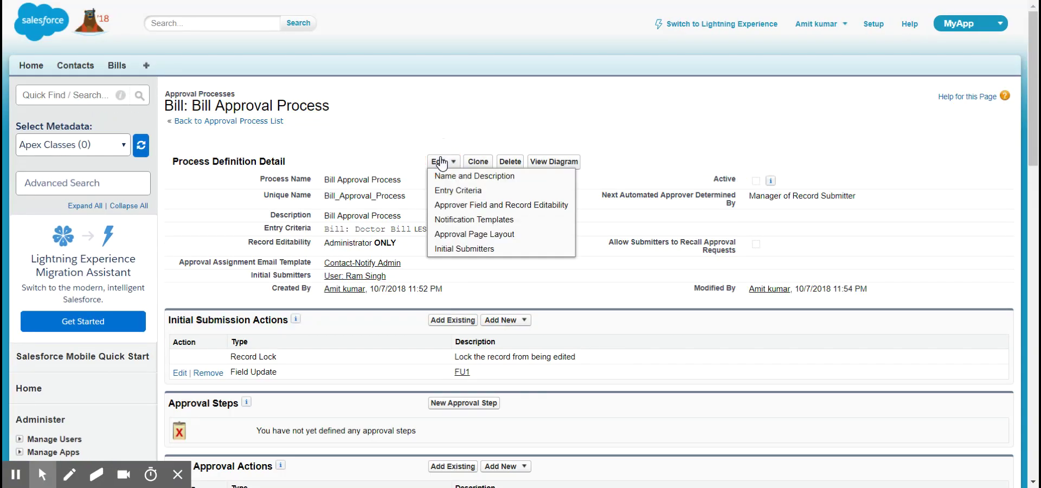
click(478, 179)
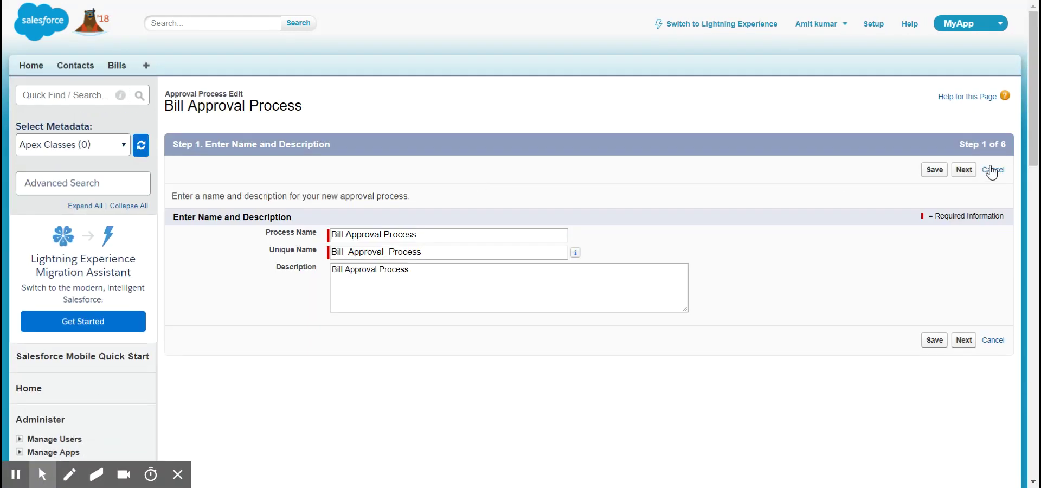
click(985, 170)
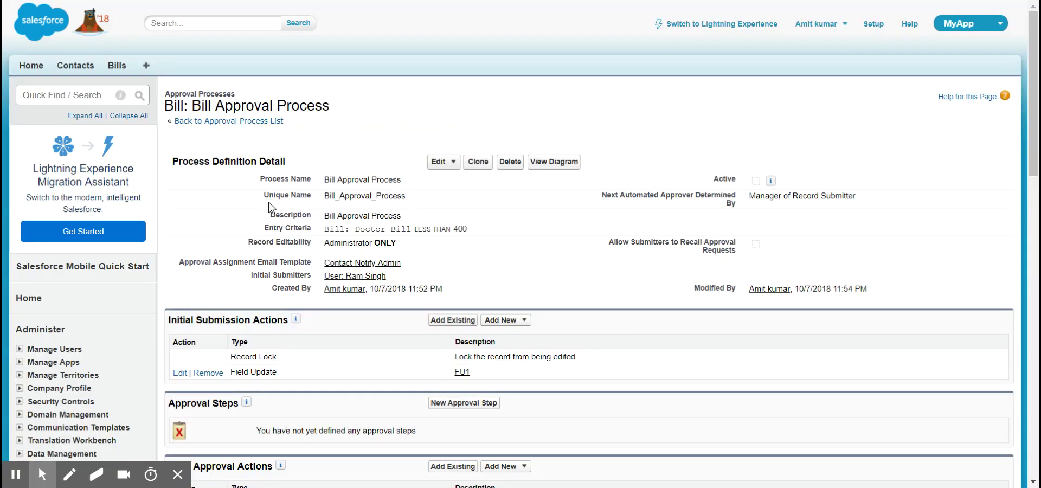
Find Approval Processes in Setup using "appro" and open the inactive Bill Approval Process for editing.
click(65, 95)
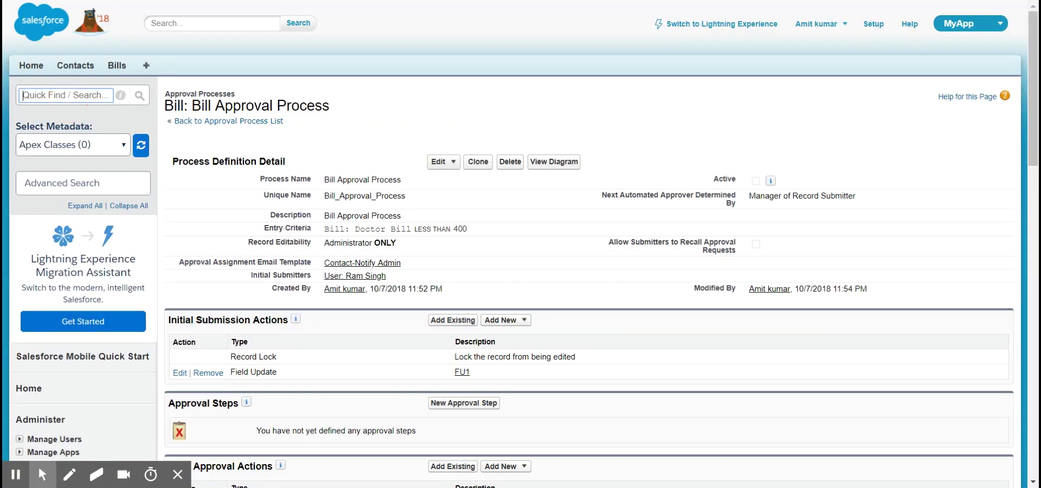
text(appro)
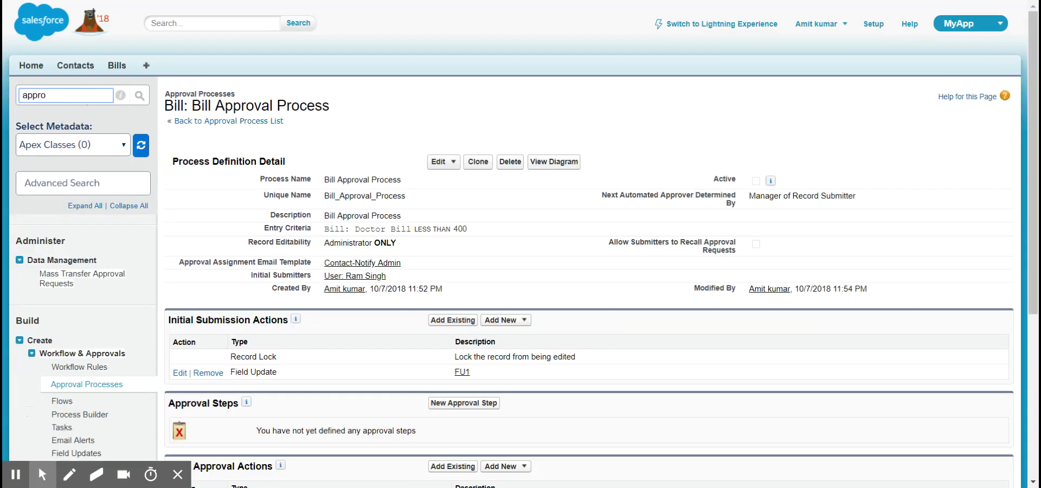
click(93, 385)
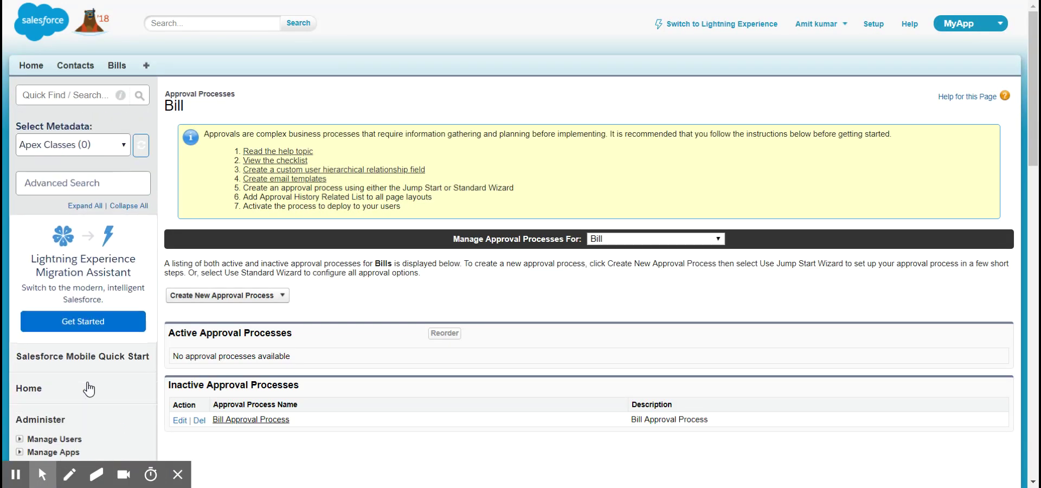
scroll(525, 291, down, 3)
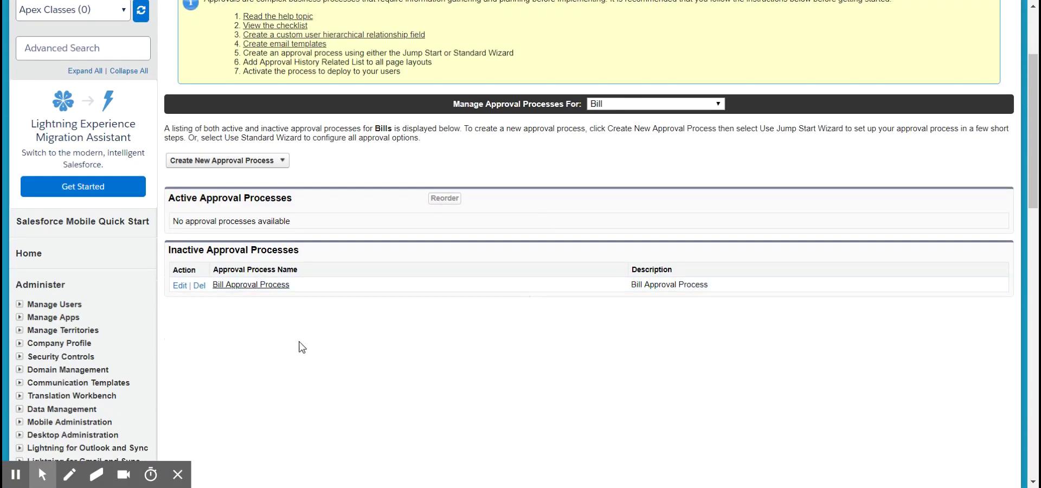
click(179, 286)
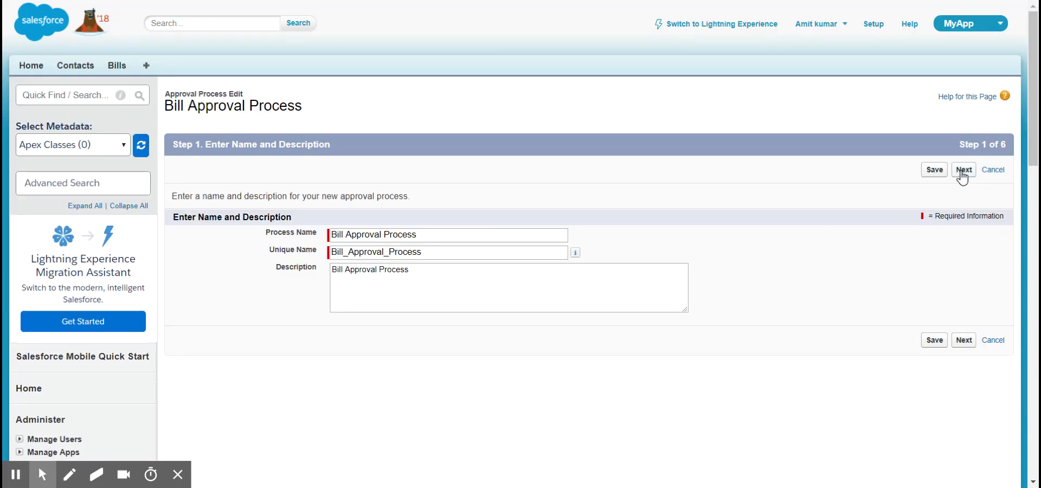
Review the Bill Approval Process's entry criteria, approver field, notification template and page layout fields, ending at the initial submitters.
click(961, 172)
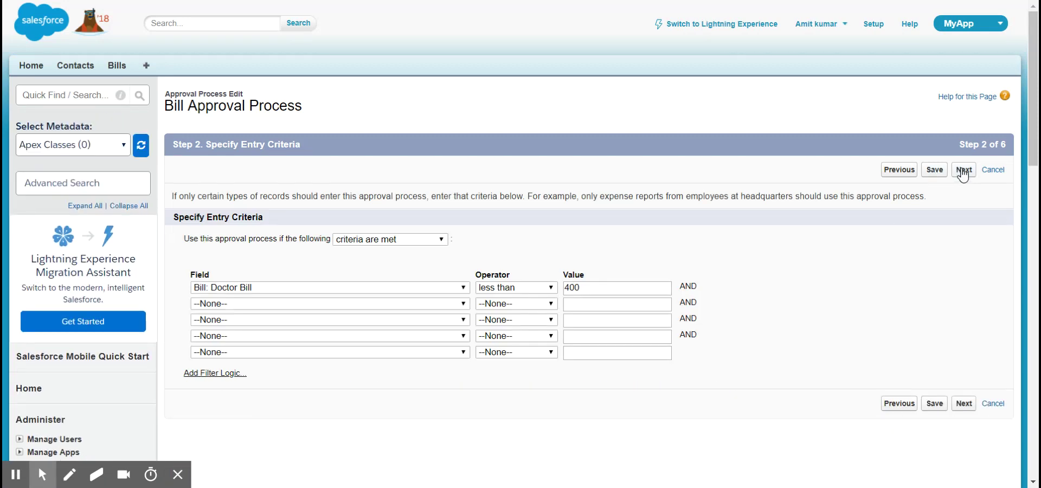
click(963, 171)
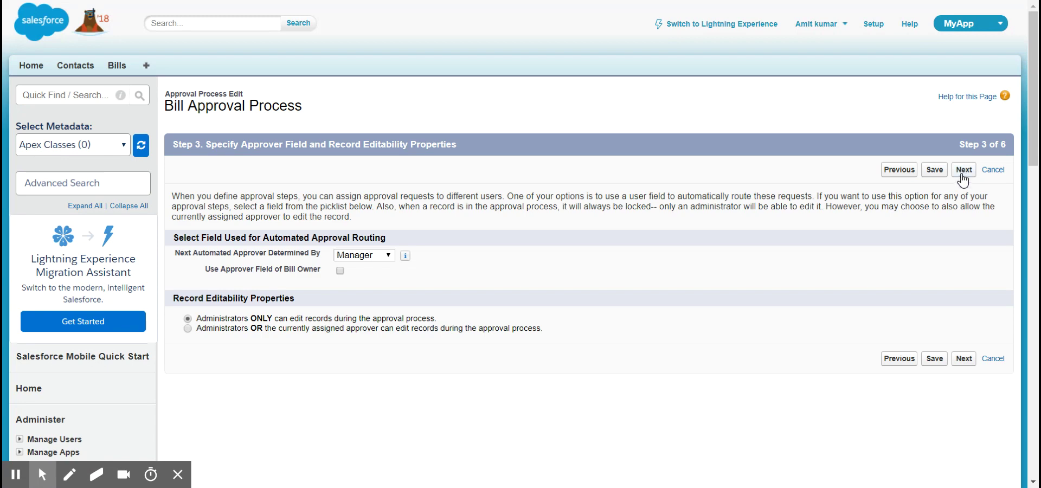
click(964, 171)
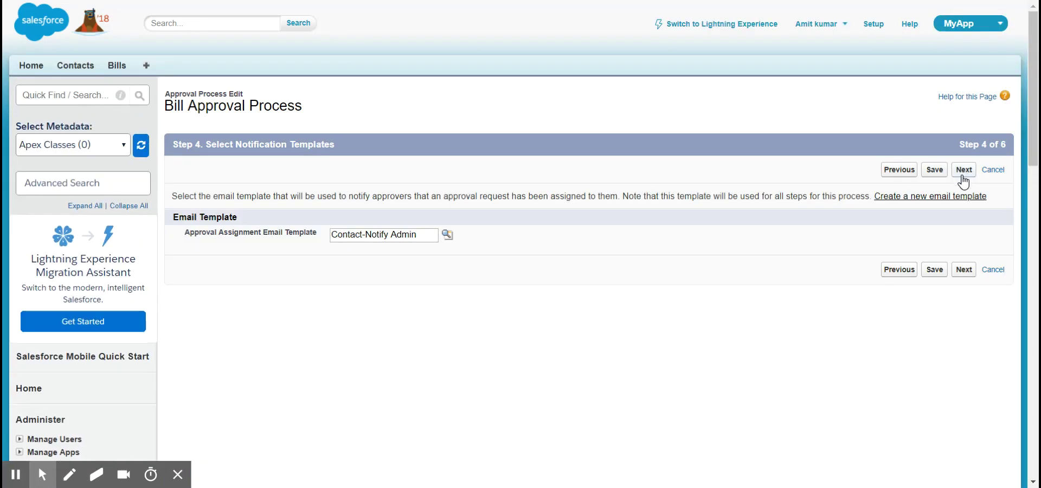
click(963, 170)
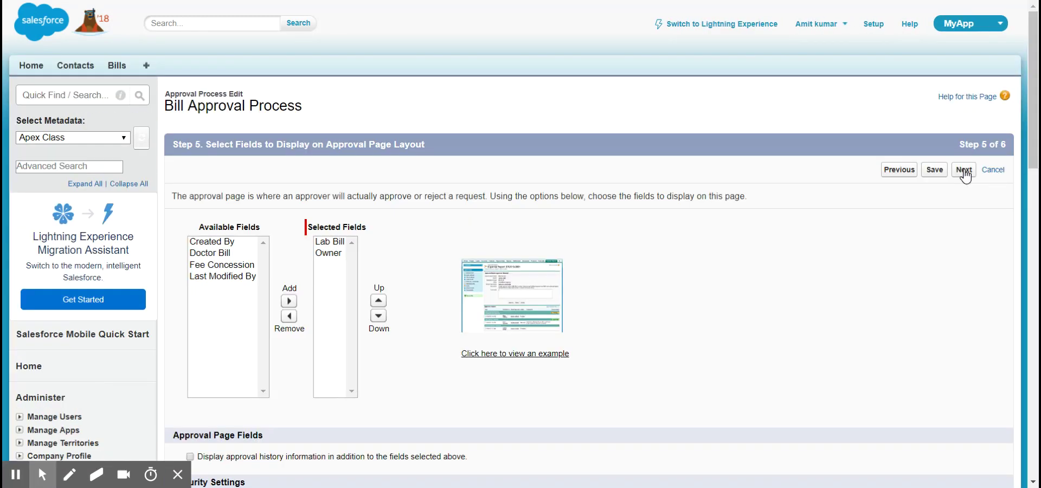
scroll(885, 238, down, 4)
scroll(885, 237, up, 4)
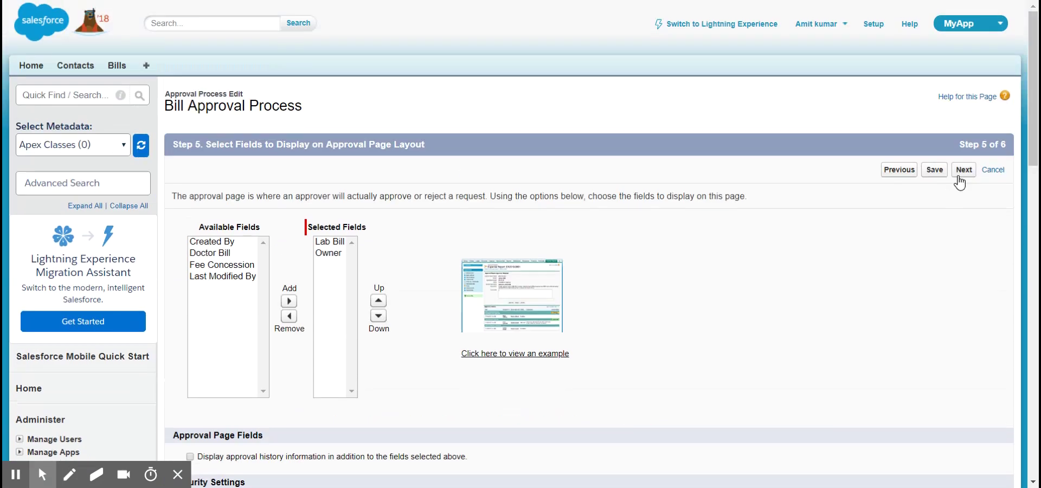
click(963, 170)
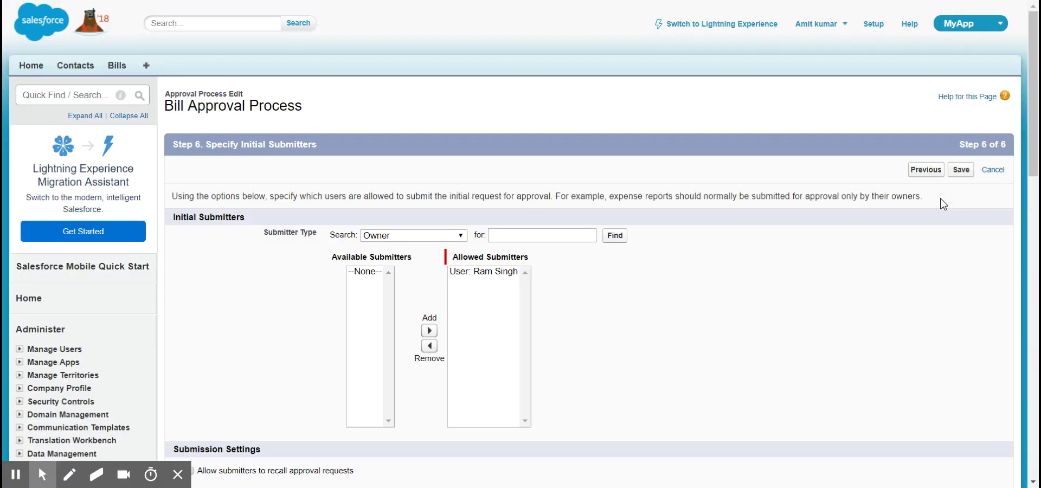
Save the Bill Approval Process edits and add a new approval step named AP1 with step number 1.
click(962, 172)
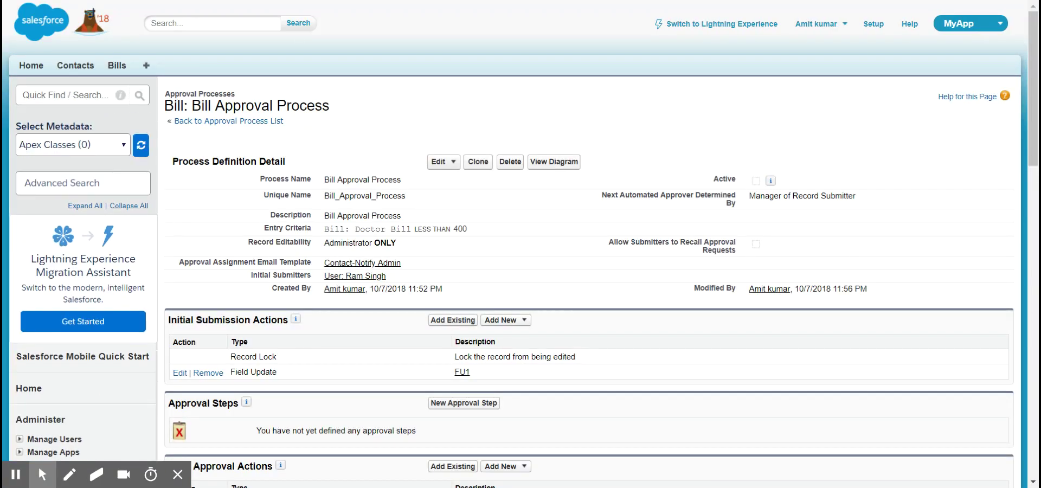
mouse_move(771, 183)
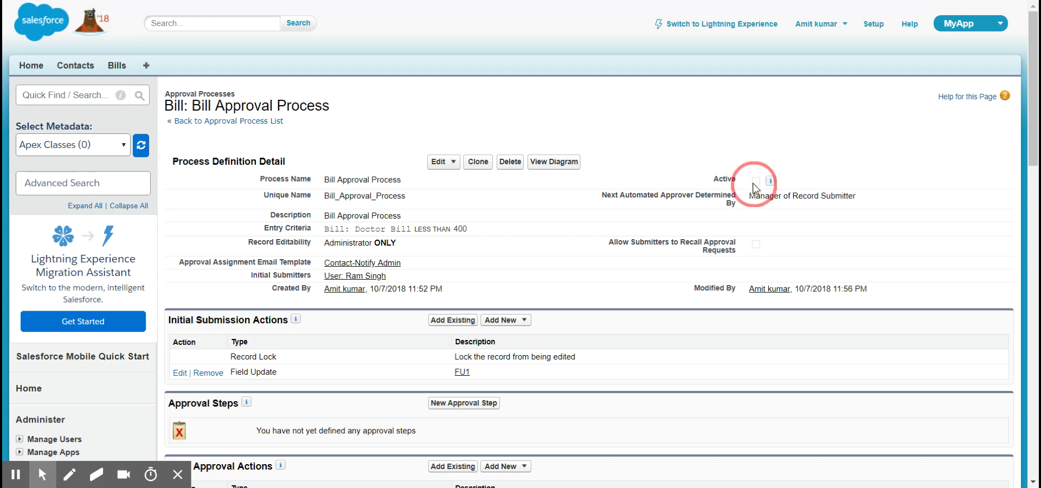
scroll(498, 250, down, 1)
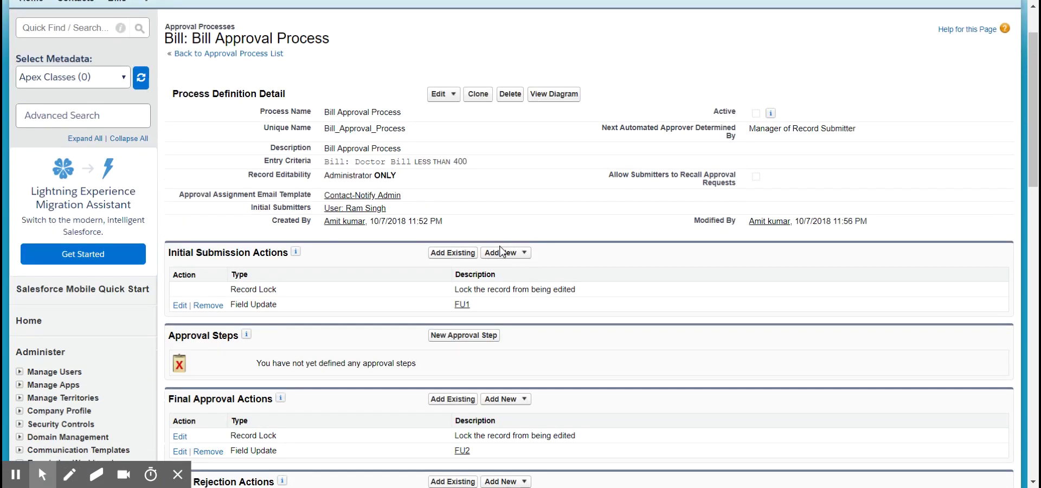
scroll(500, 250, down, 2)
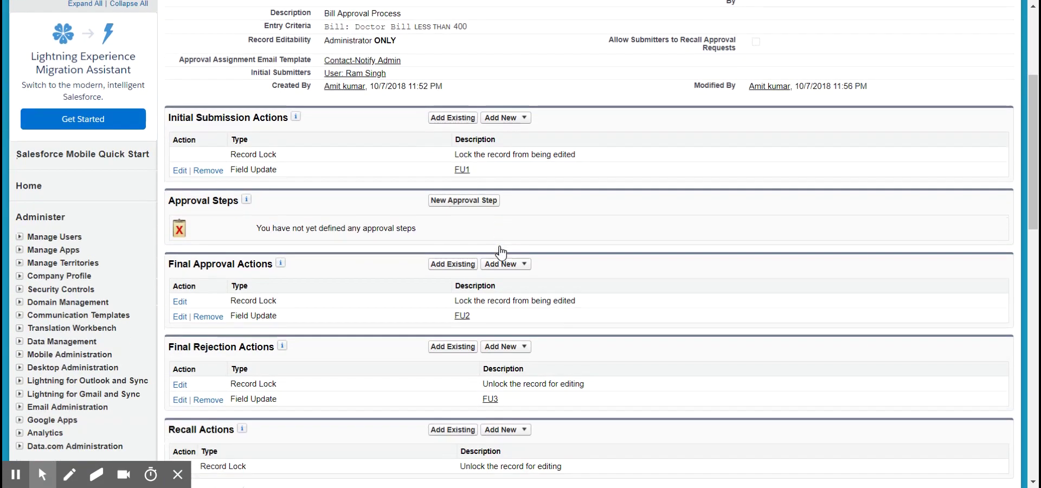
click(476, 202)
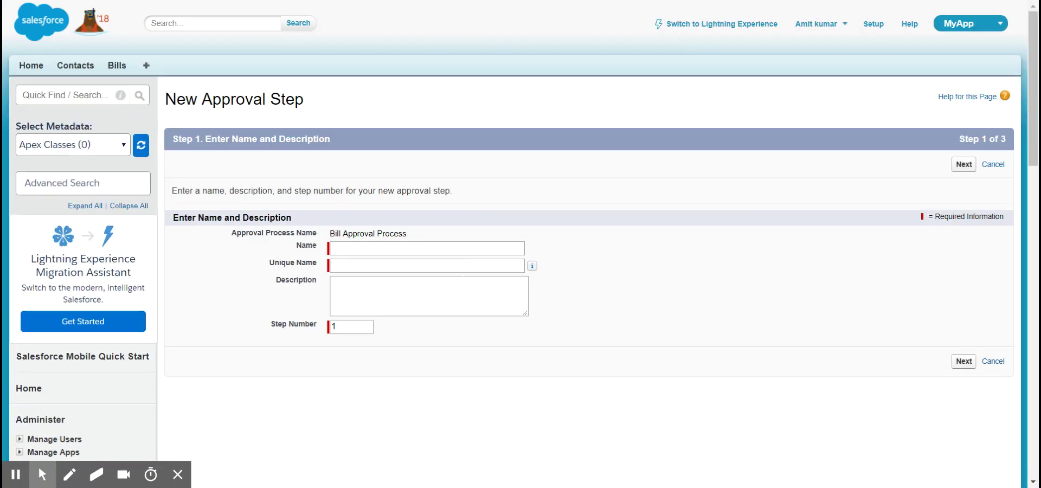
click(353, 247)
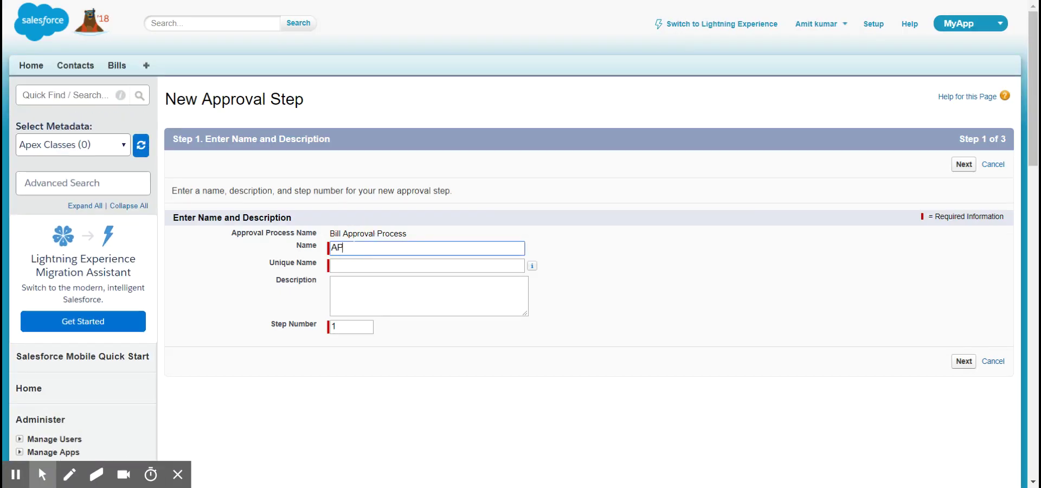
click(686, 259)
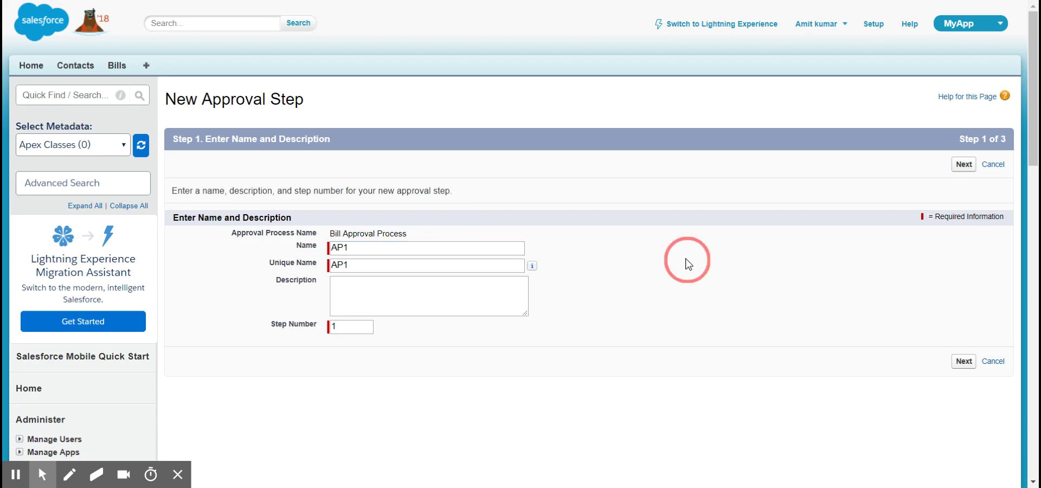
click(968, 167)
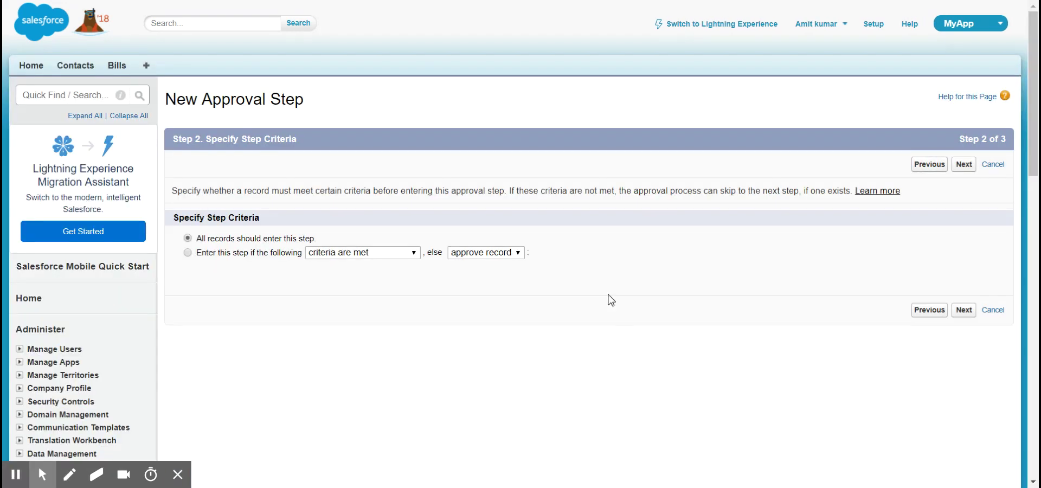
Let all records enter step AP1, assign approval automatically through the Manager field, and save it without adding an email alert.
click(497, 256)
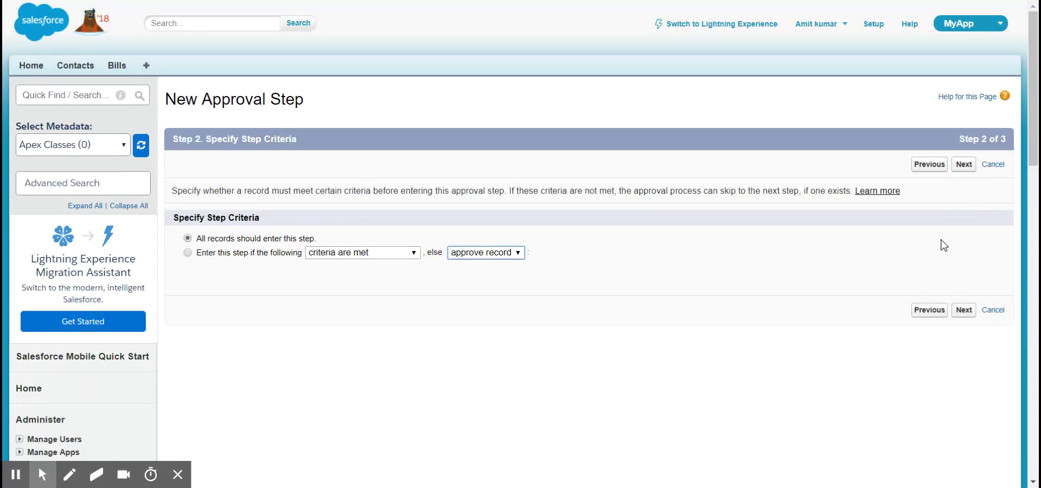
click(963, 164)
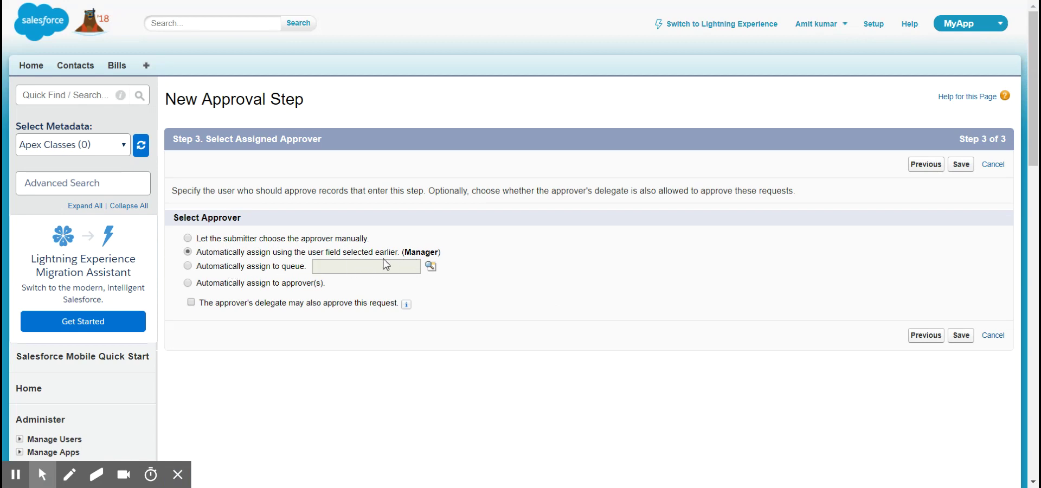
click(285, 269)
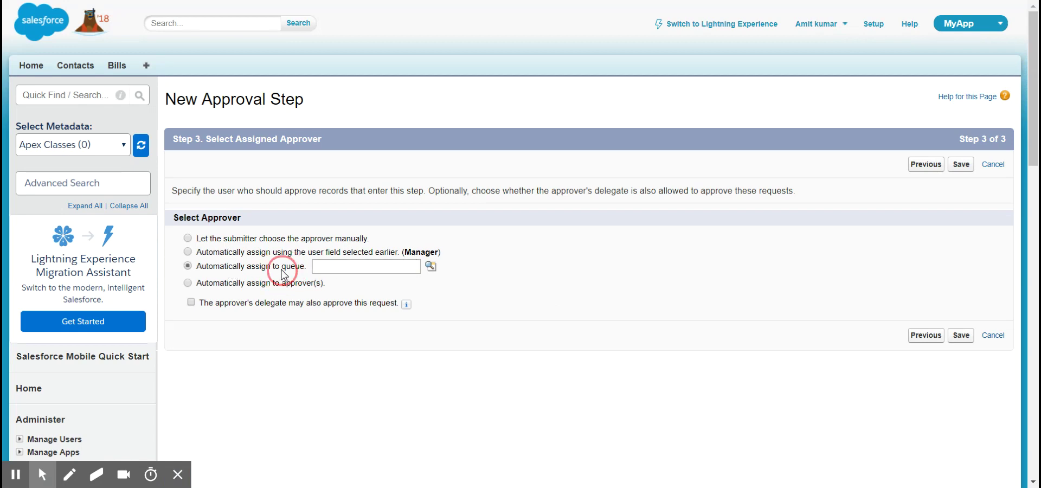
click(432, 267)
click(281, 252)
click(961, 163)
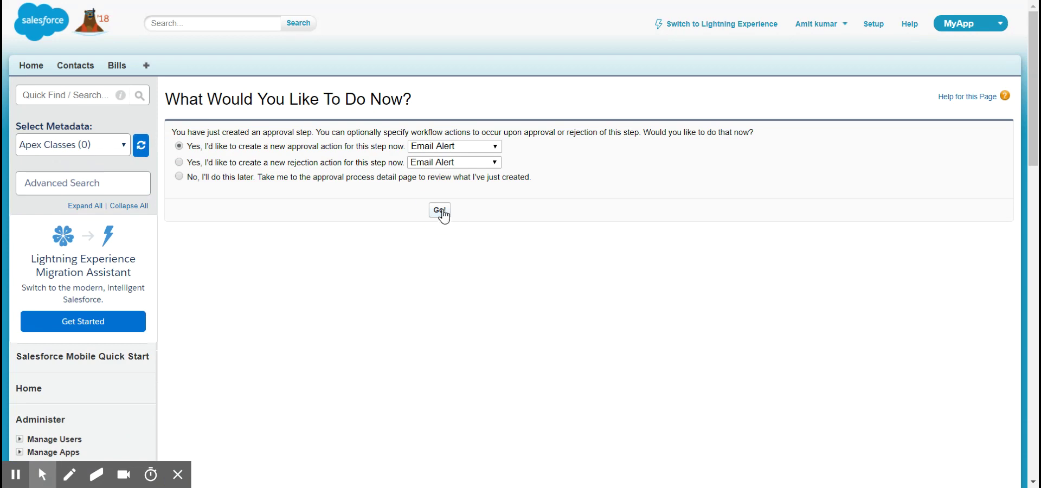
click(441, 212)
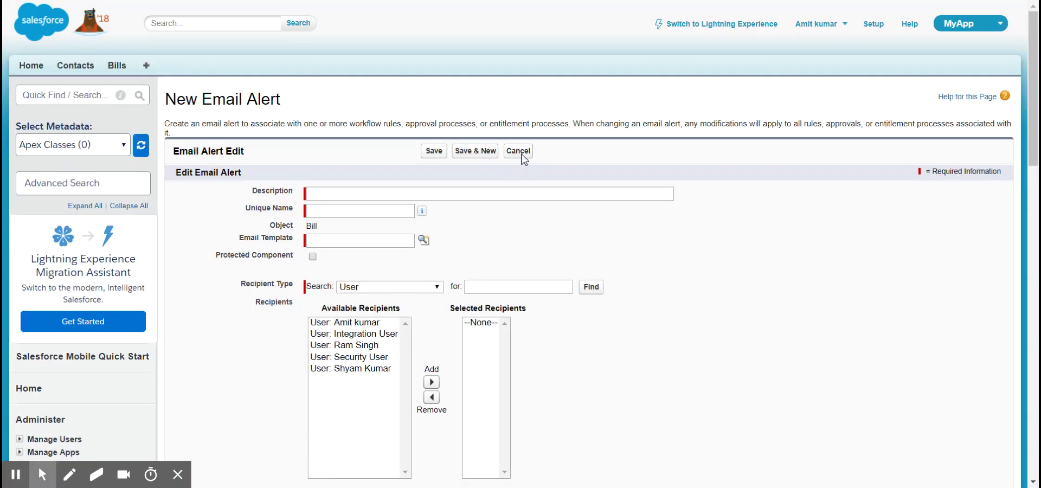
click(521, 155)
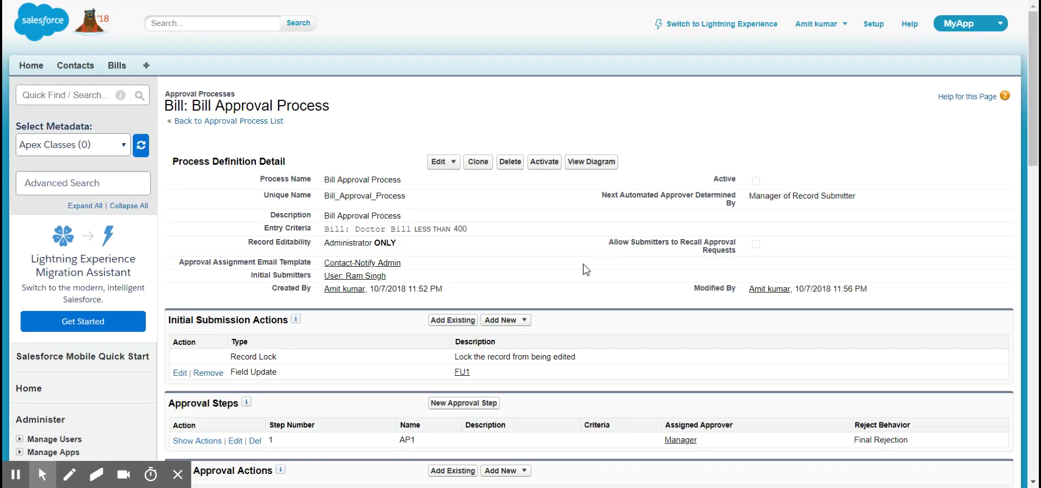
Try to activate the Bill Approval Process through its Active field and edit options.
click(438, 162)
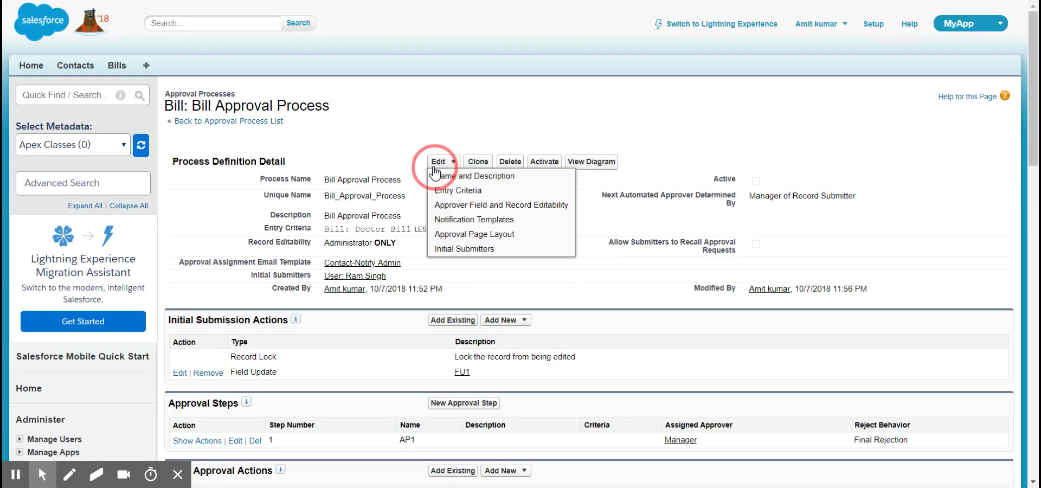
click(757, 184)
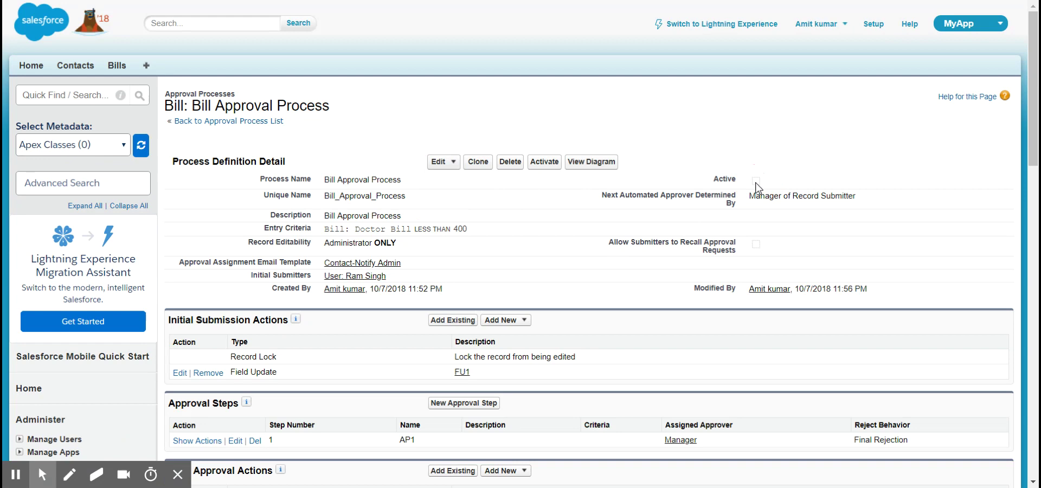
click(439, 161)
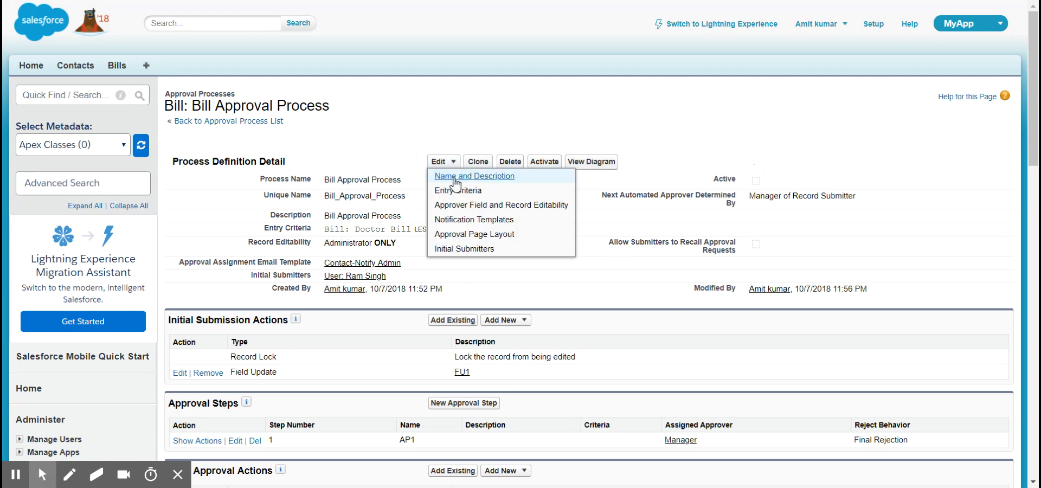
Reopen the Bill Approval Process from the approval process list, go through its settings up to the initial submitters, and save.
click(223, 120)
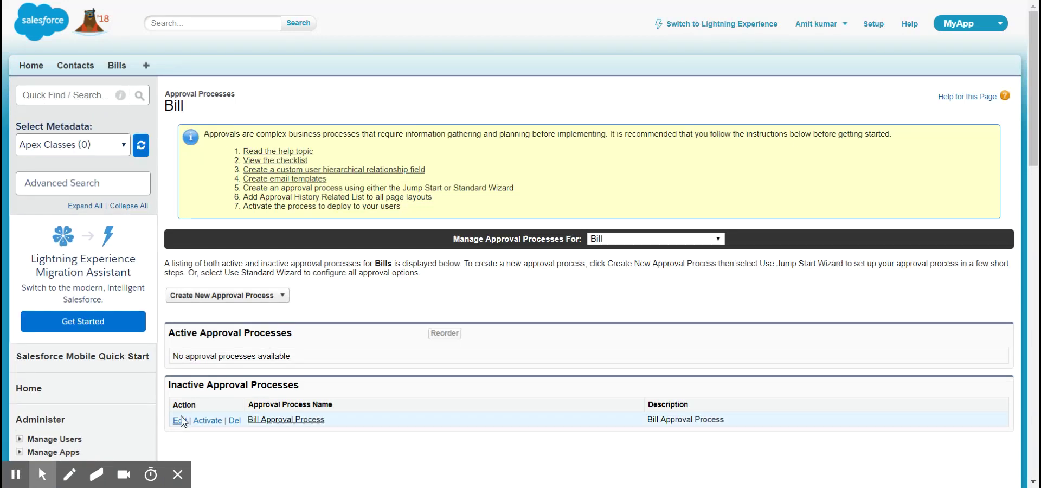
click(180, 421)
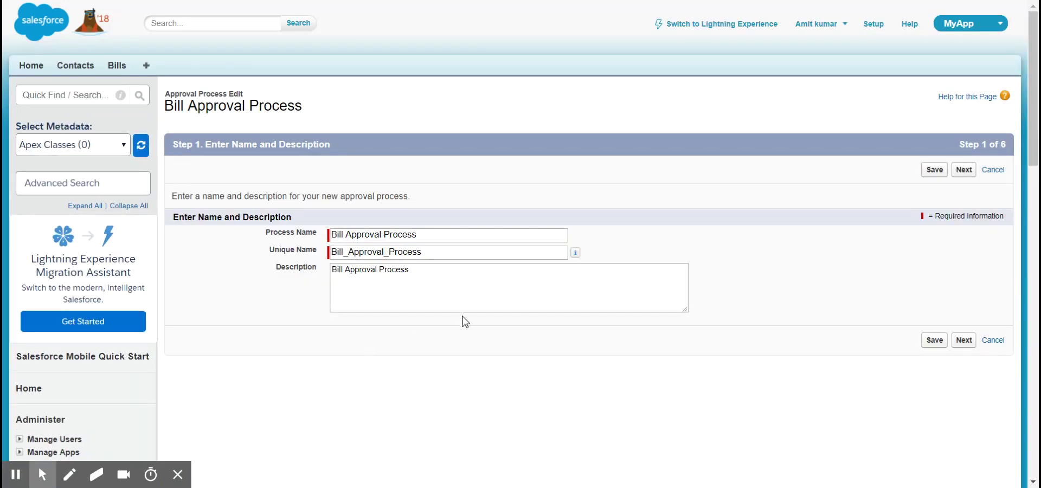
click(967, 170)
click(967, 171)
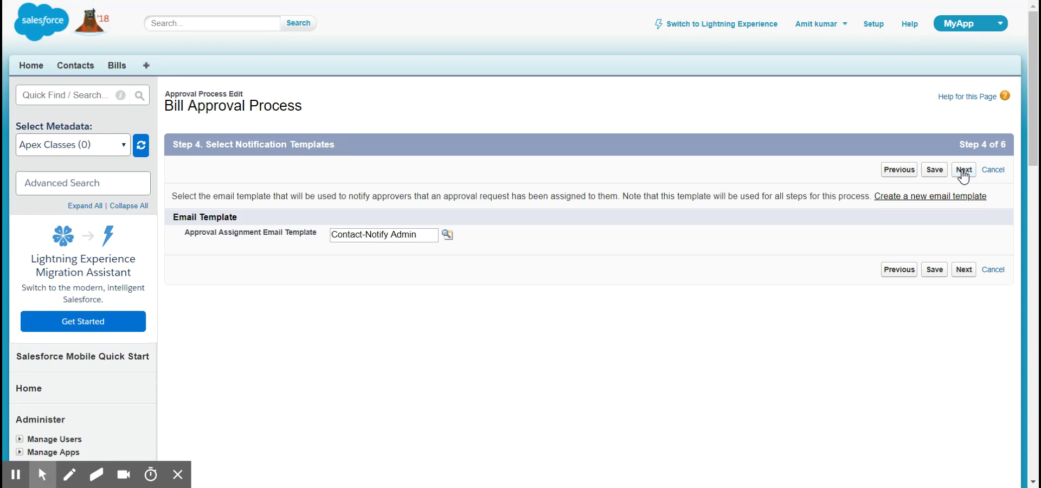
click(963, 171)
click(963, 170)
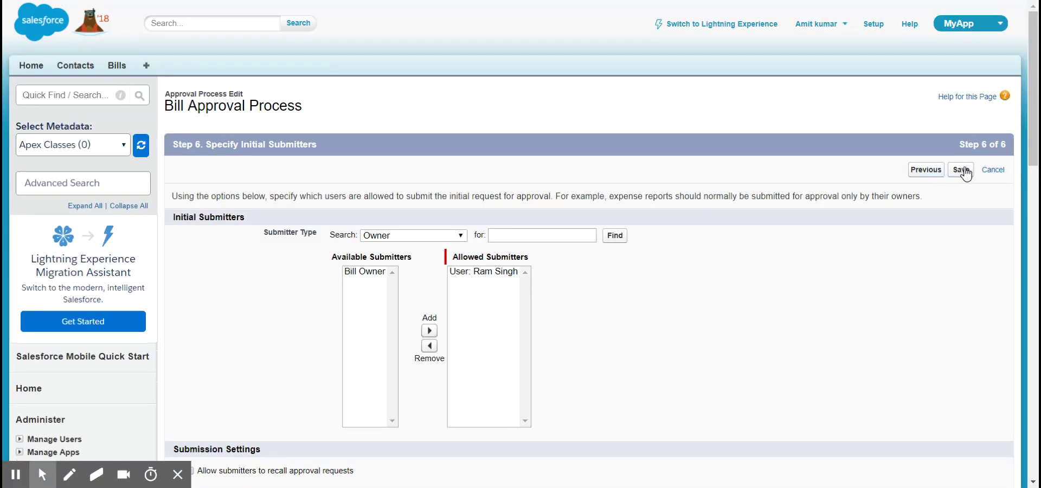
click(960, 170)
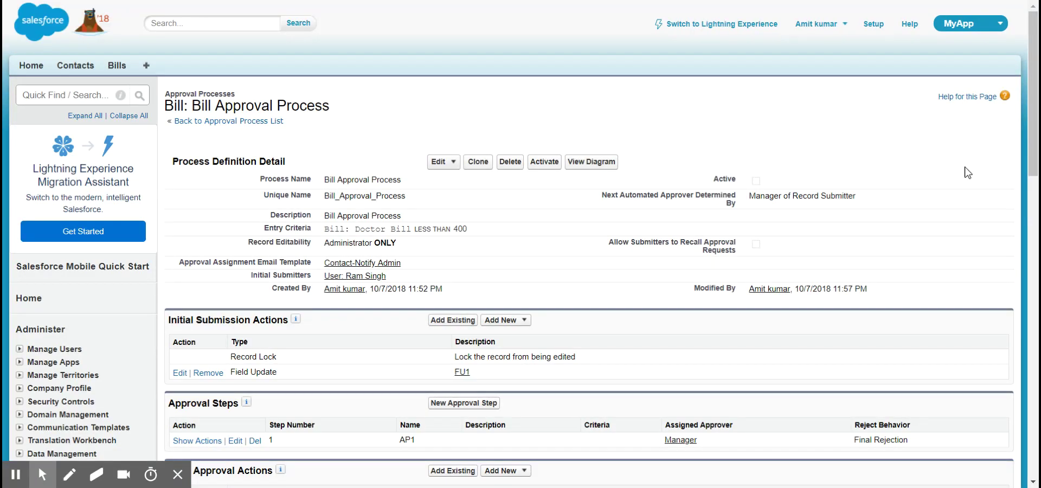
Activate the Bill Approval Process from its detail page and check its Active status.
click(755, 182)
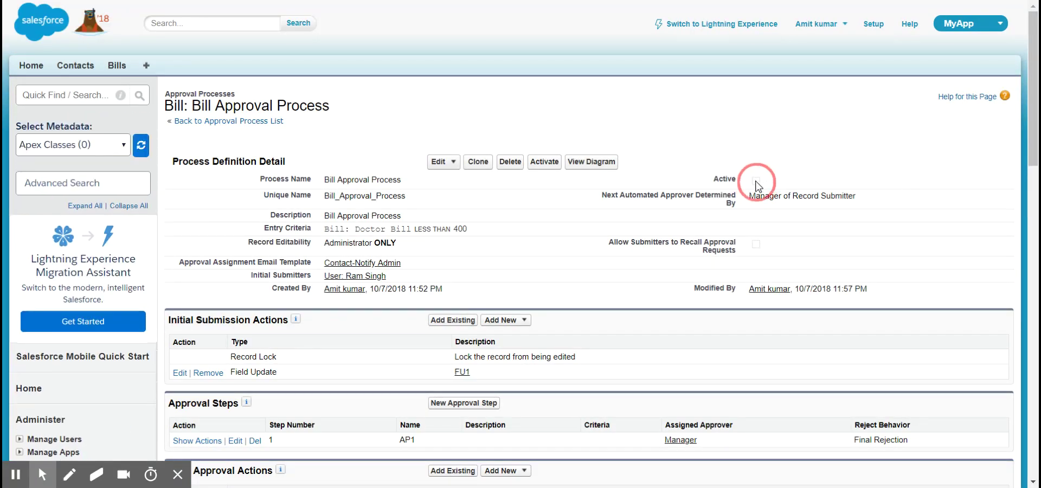
click(538, 171)
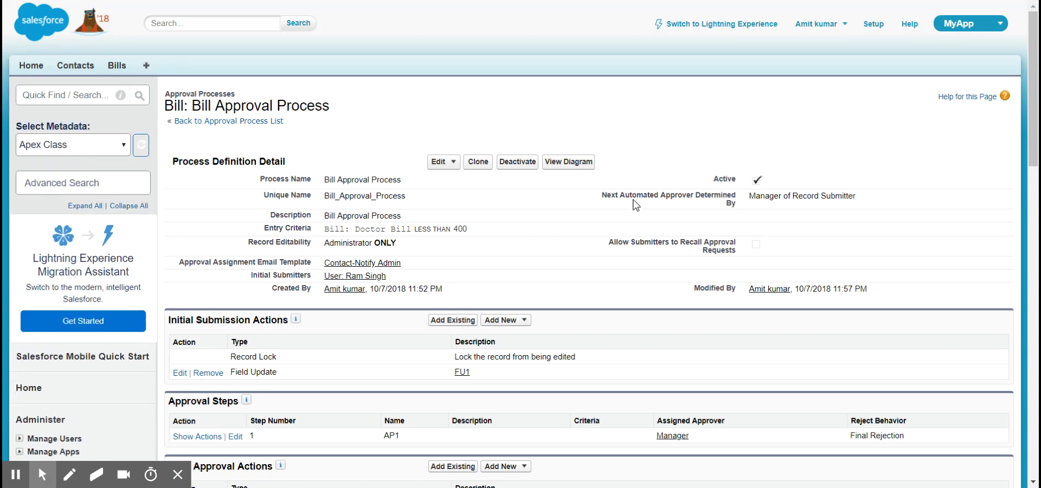
double_click(724, 179)
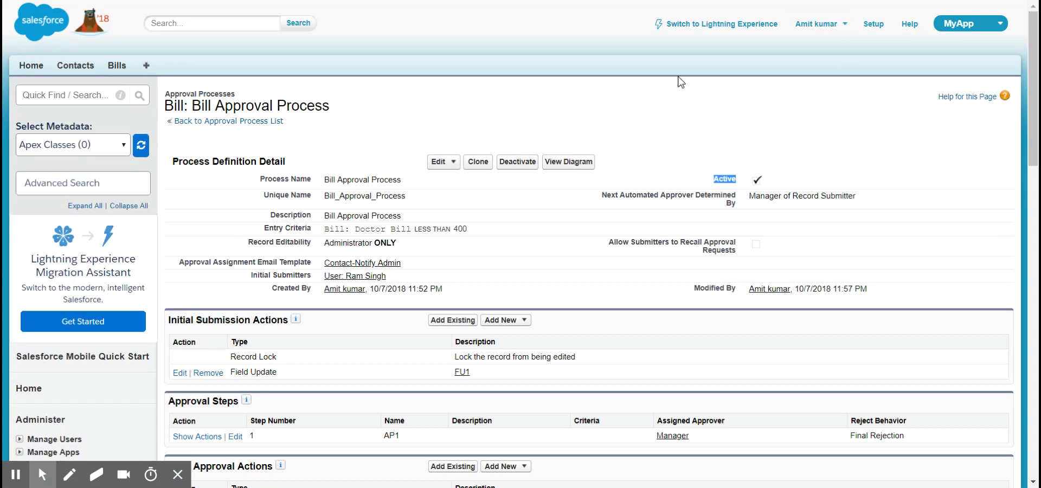
click(504, 66)
Create and save a new bill with Lab Bill 200, Doctor Bill 350 and Fee Concession left at None.
click(113, 66)
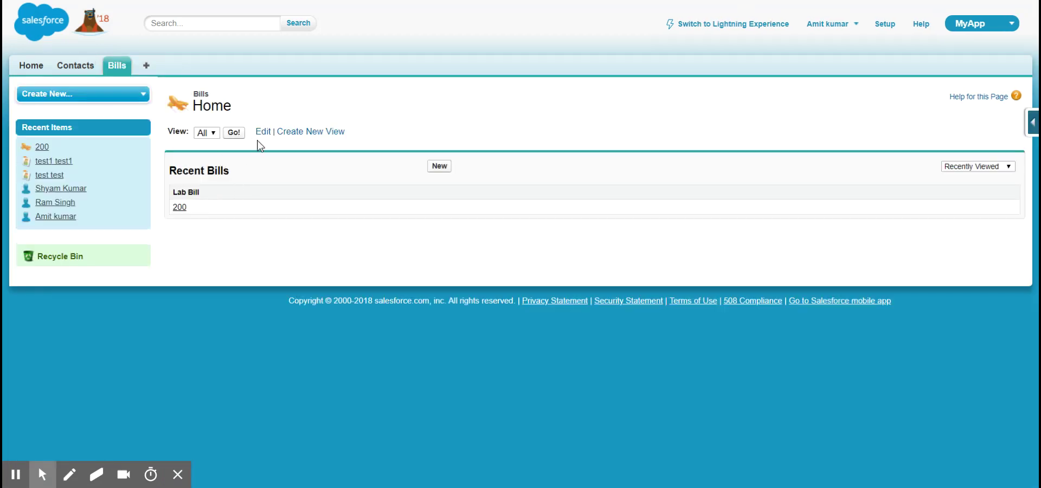
click(438, 167)
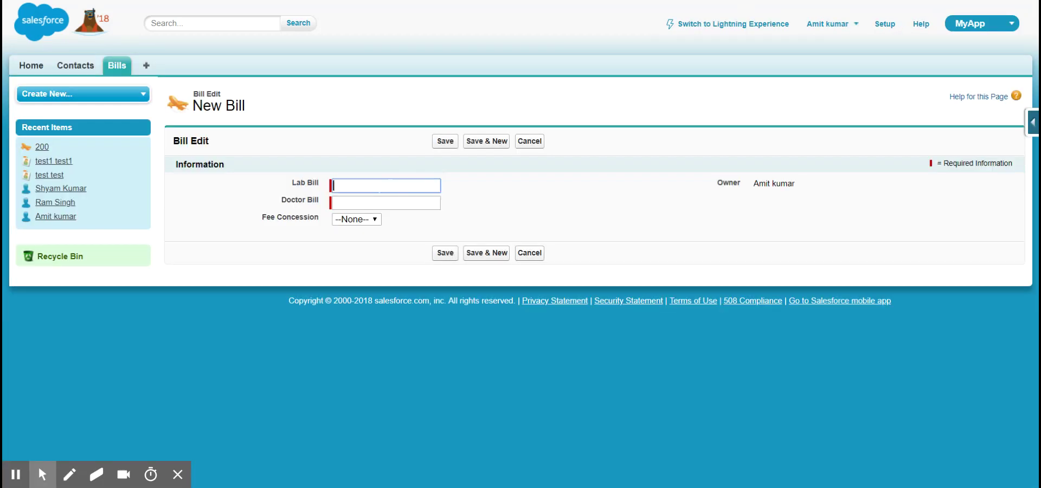
click(363, 187)
key(Tab)
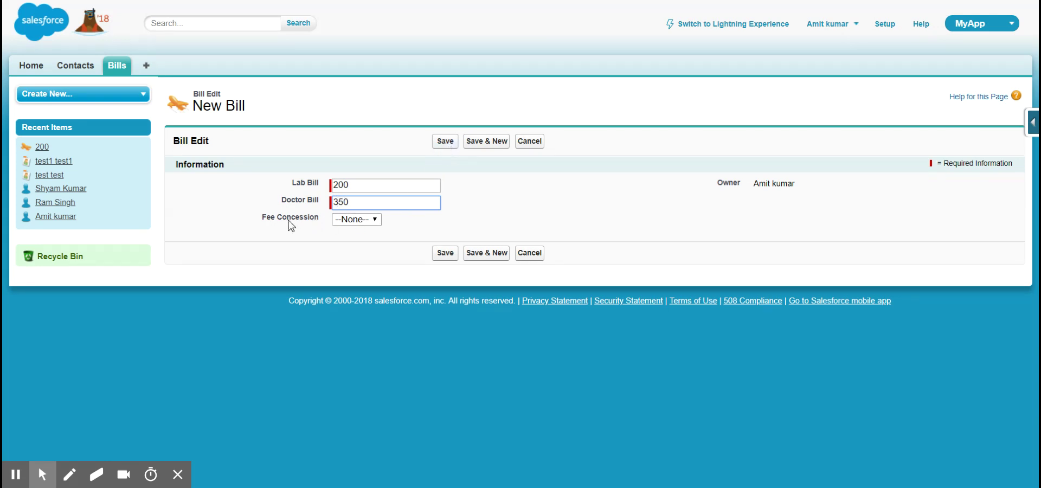
click(263, 220)
drag(263, 220, 325, 220)
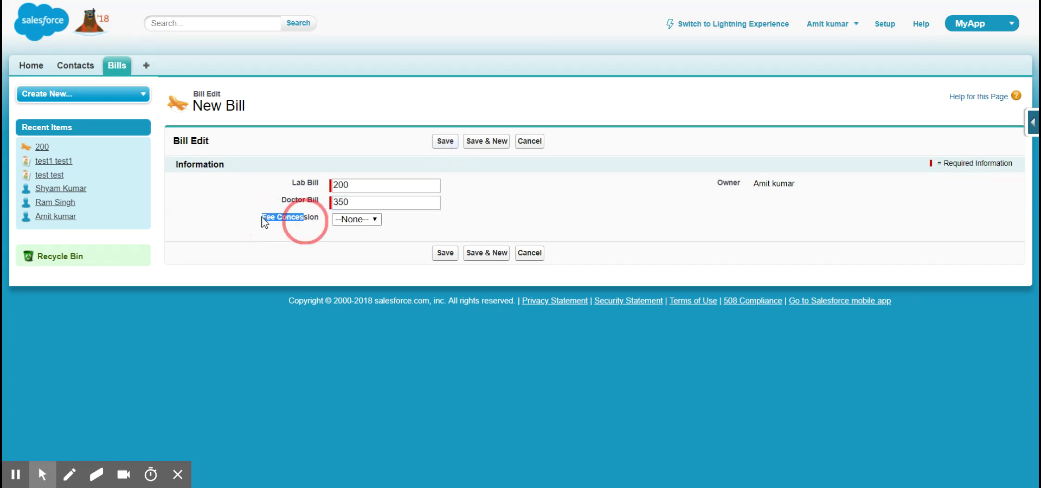
click(445, 142)
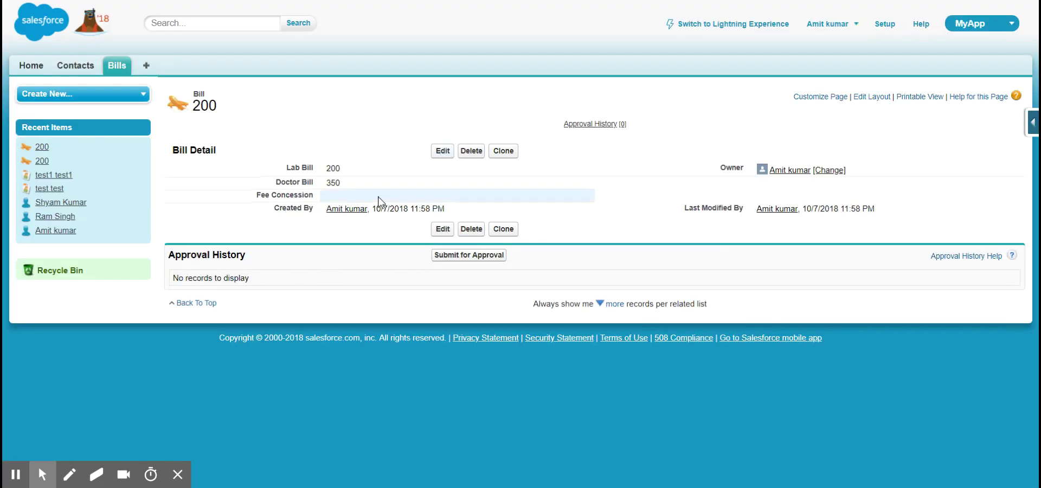
Try to submit the new bill for approval, then return to its detail page.
click(429, 105)
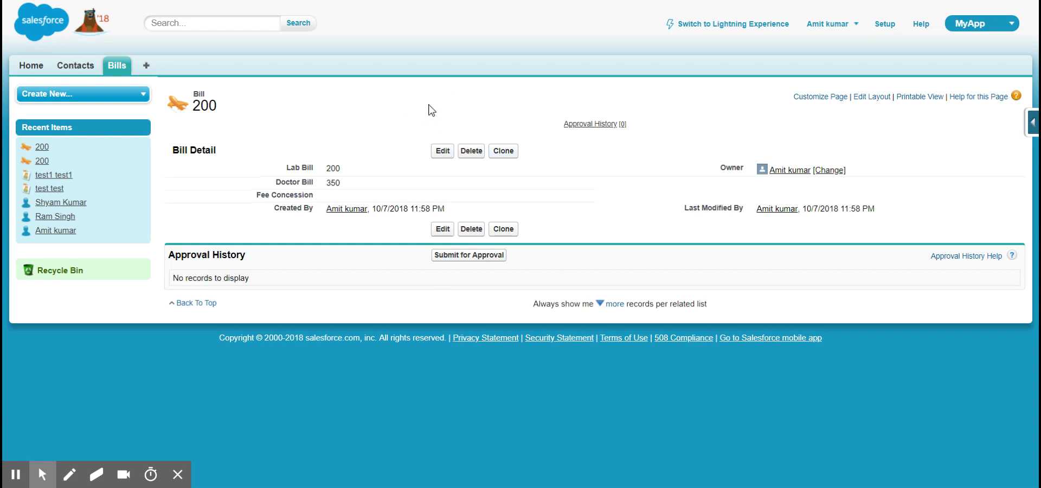
click(375, 117)
click(480, 260)
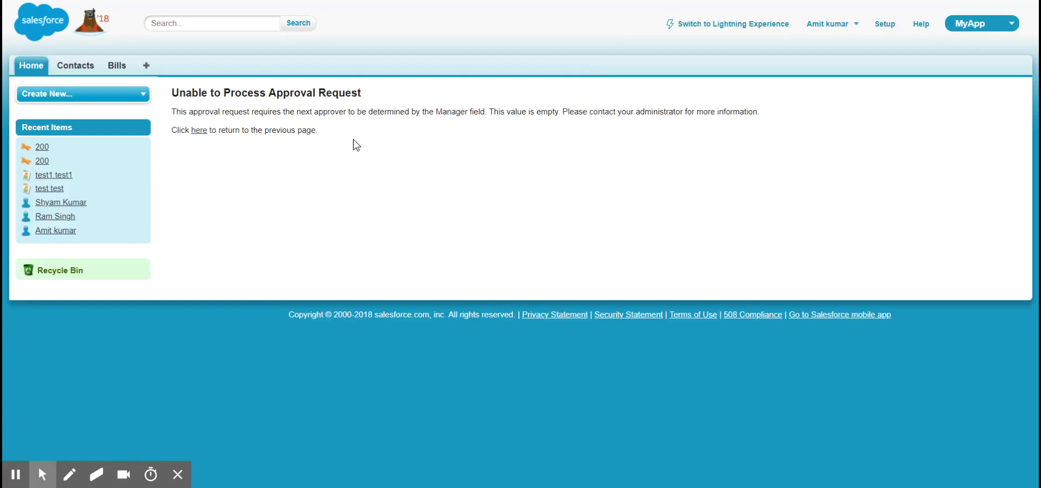
click(339, 116)
key(alt+Left)
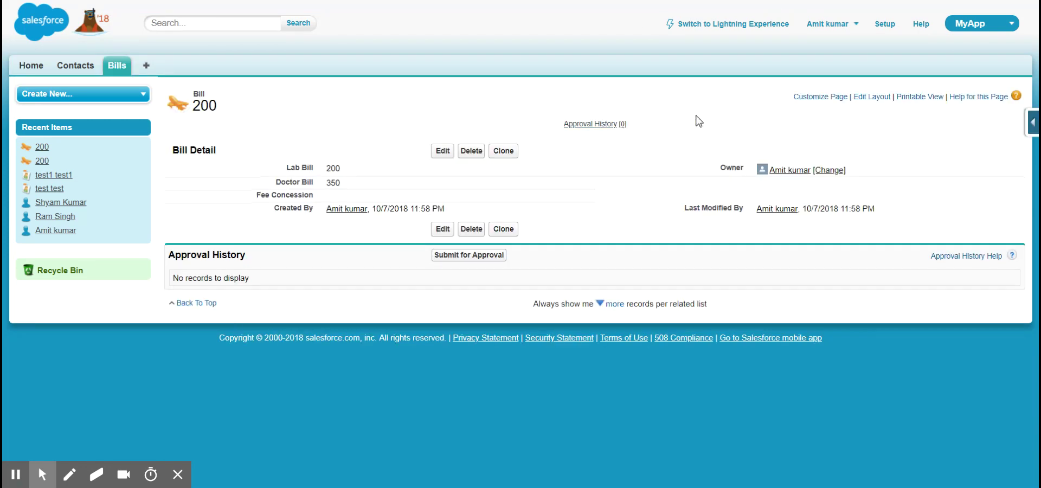